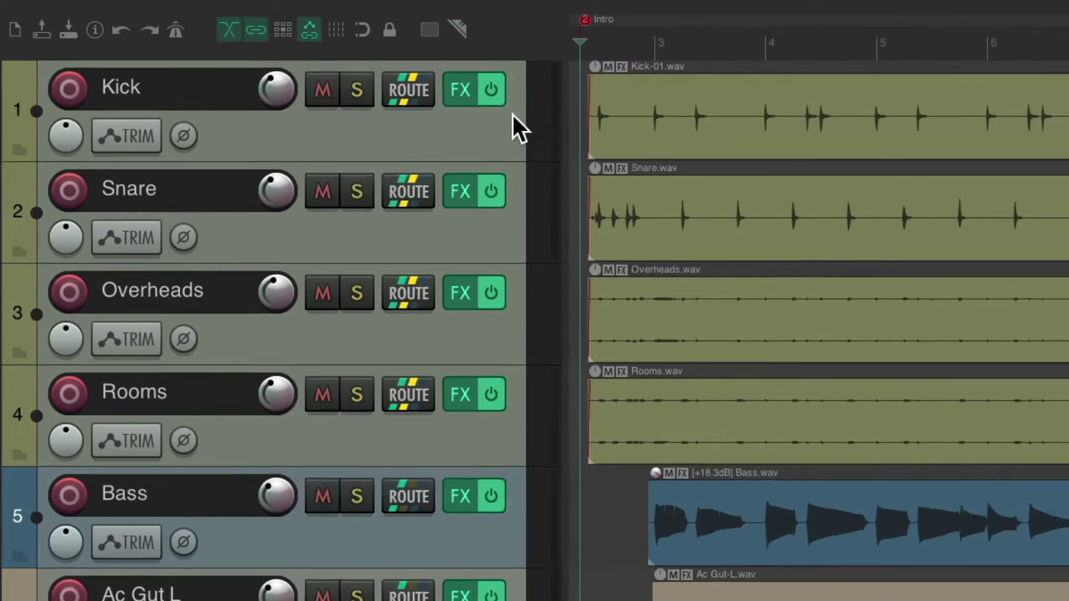
Insert a new empty track below Kick and move it to the top of the track list
click(367, 102)
key(ctrl+t)
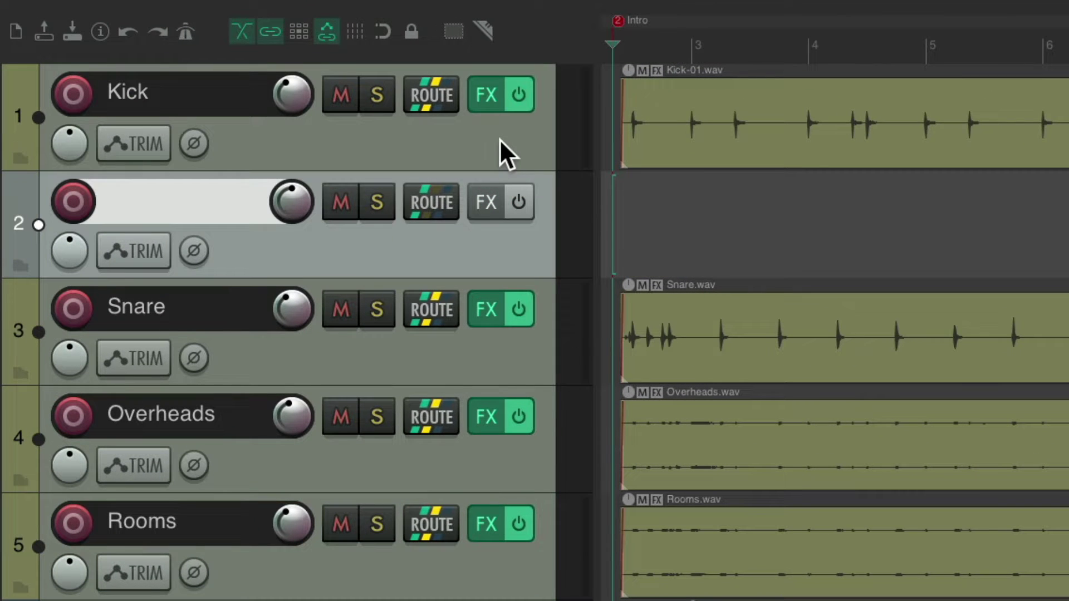
drag(449, 226, 452, 130)
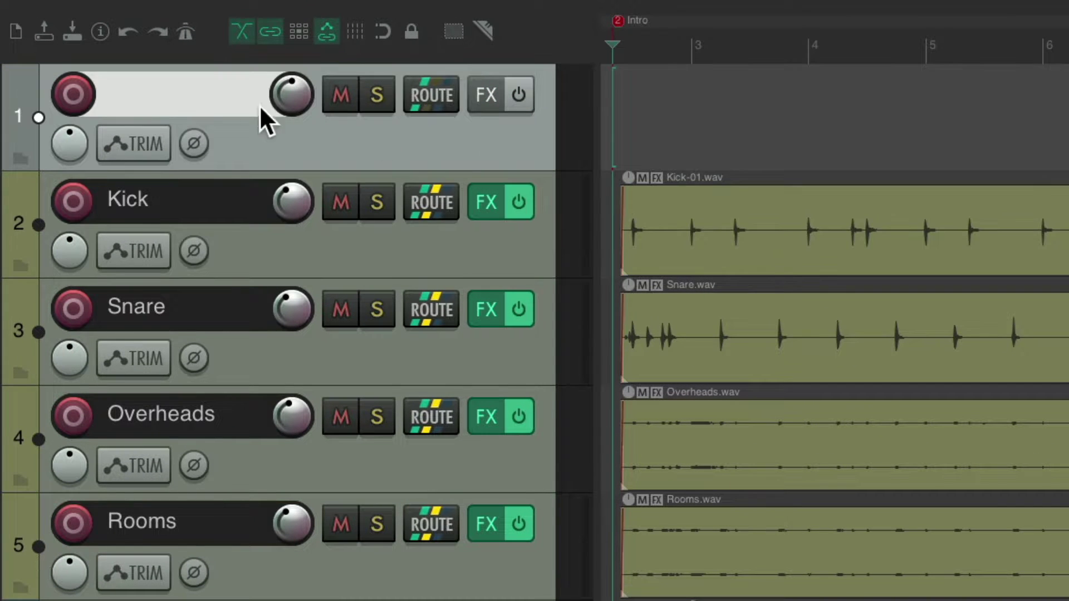
Name the top track Drums and make it a folder ending at Rooms, covering Kick through Rooms
double_click(219, 98)
text(Drums)
key(Return)
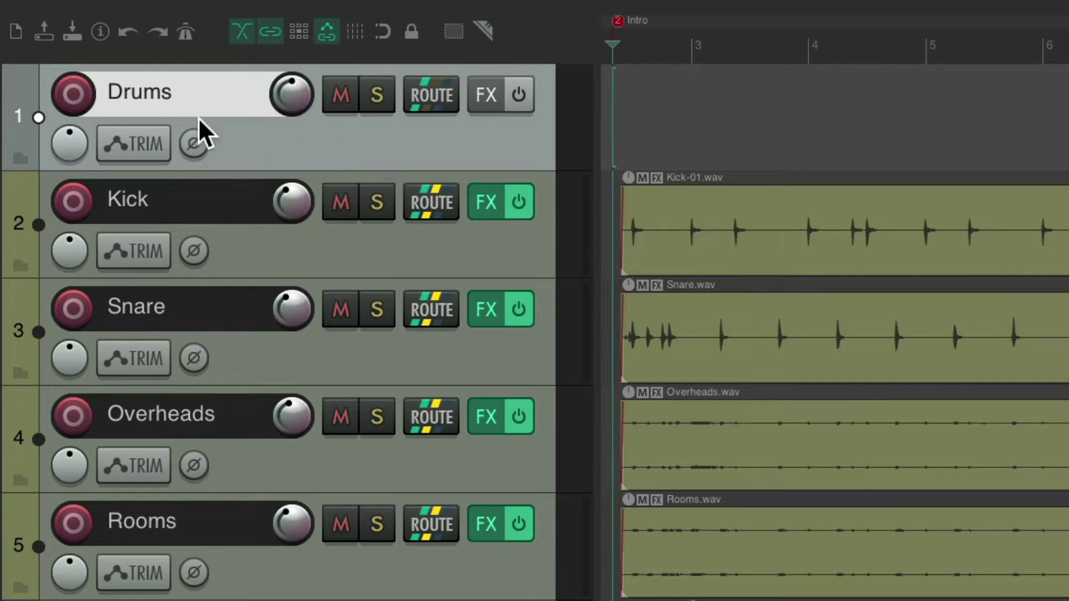
click(27, 157)
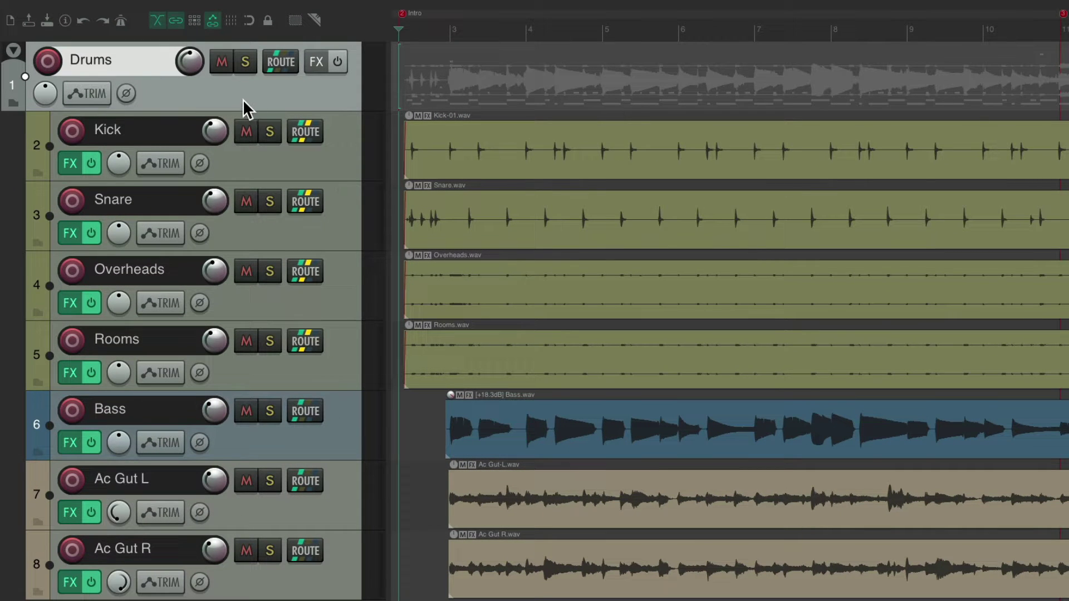
click(35, 383)
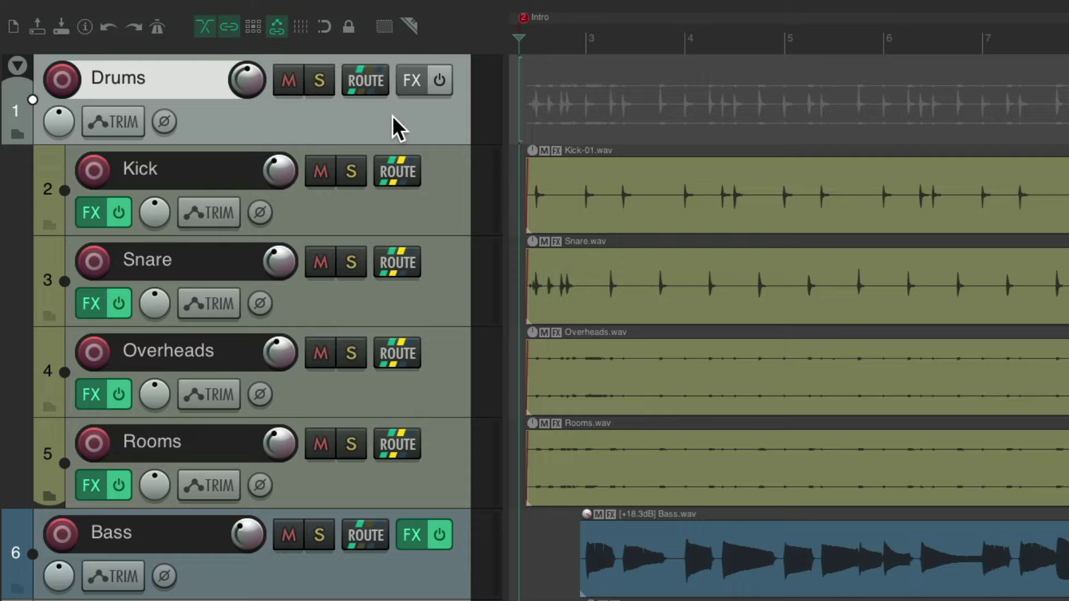
click(328, 81)
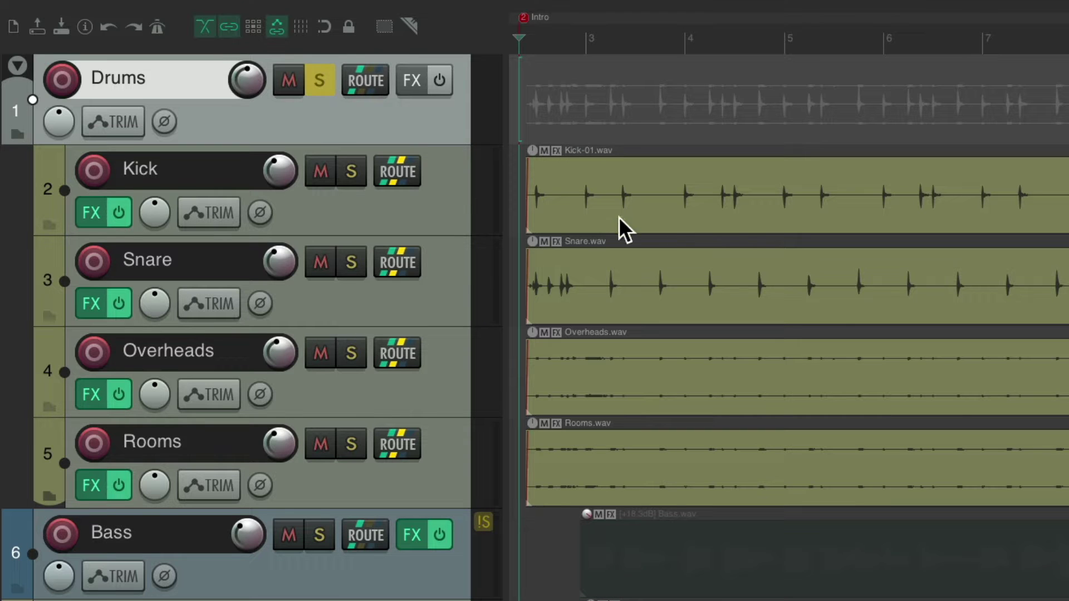
key(space)
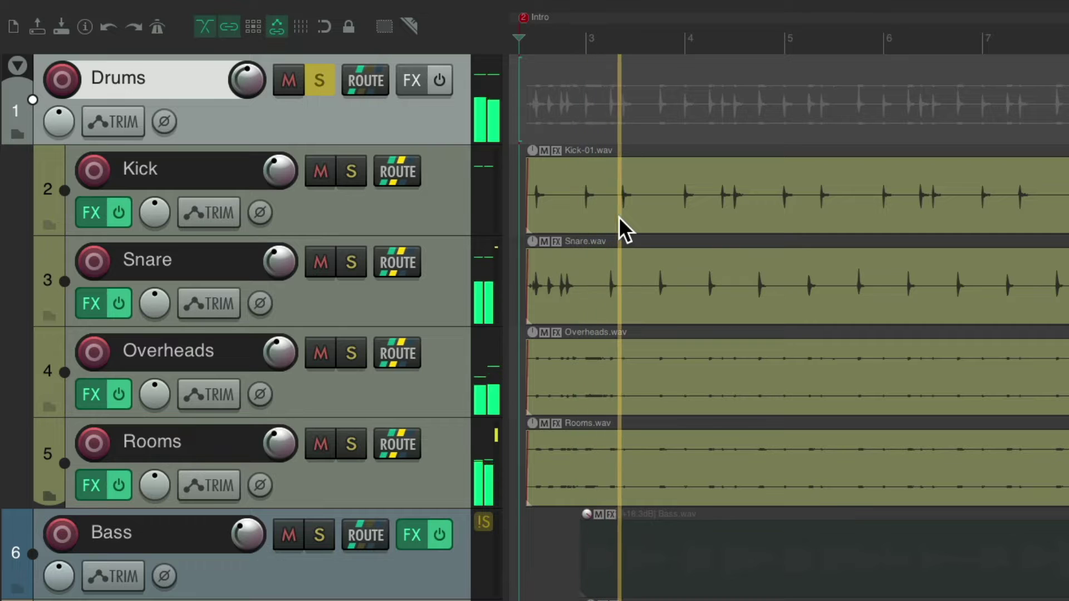
key(space)
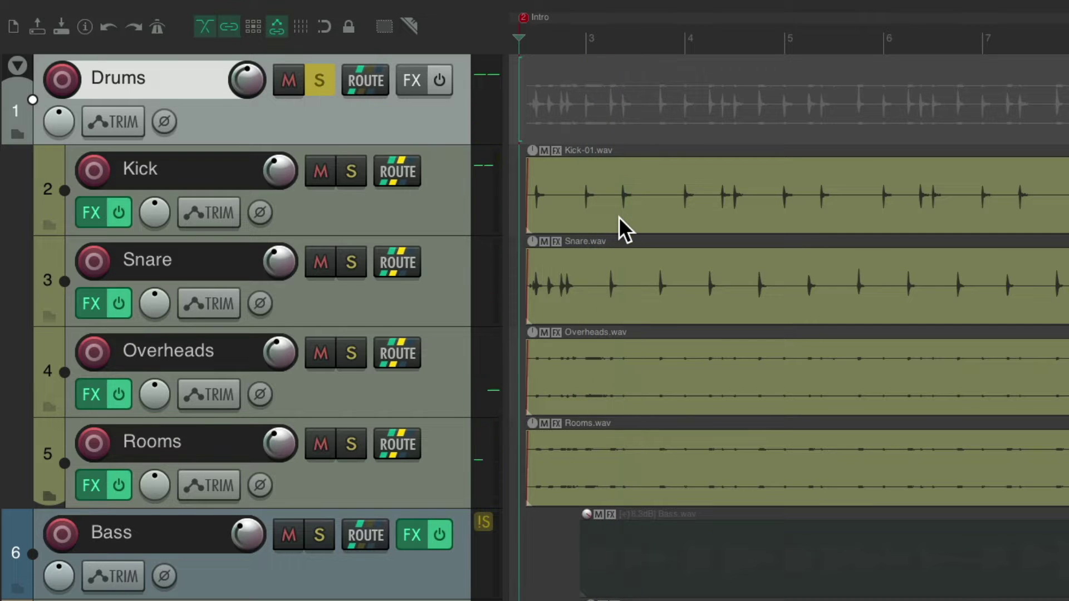
click(318, 81)
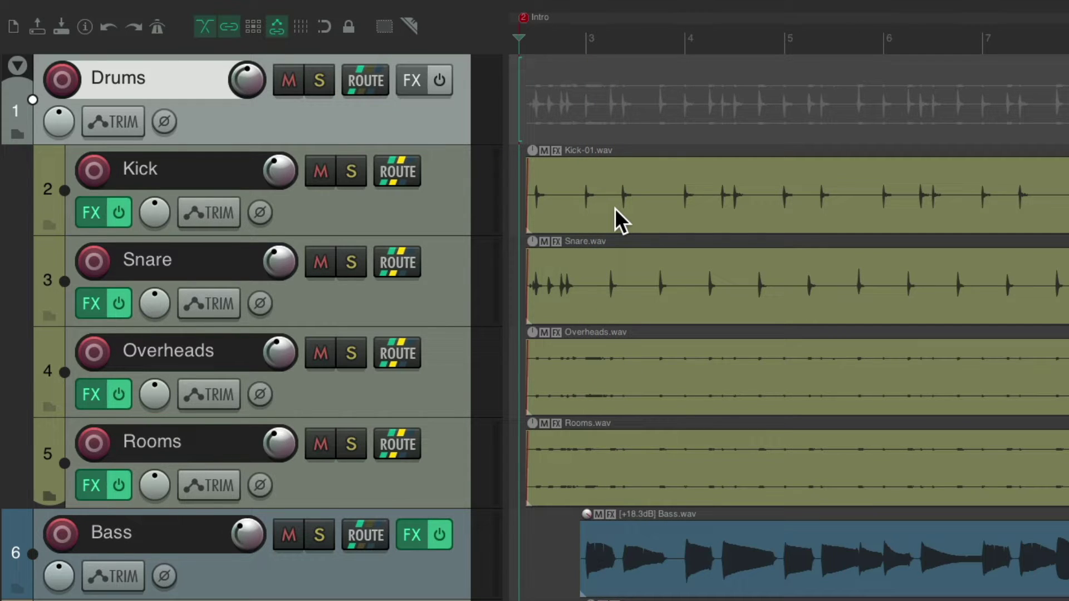
key(space)
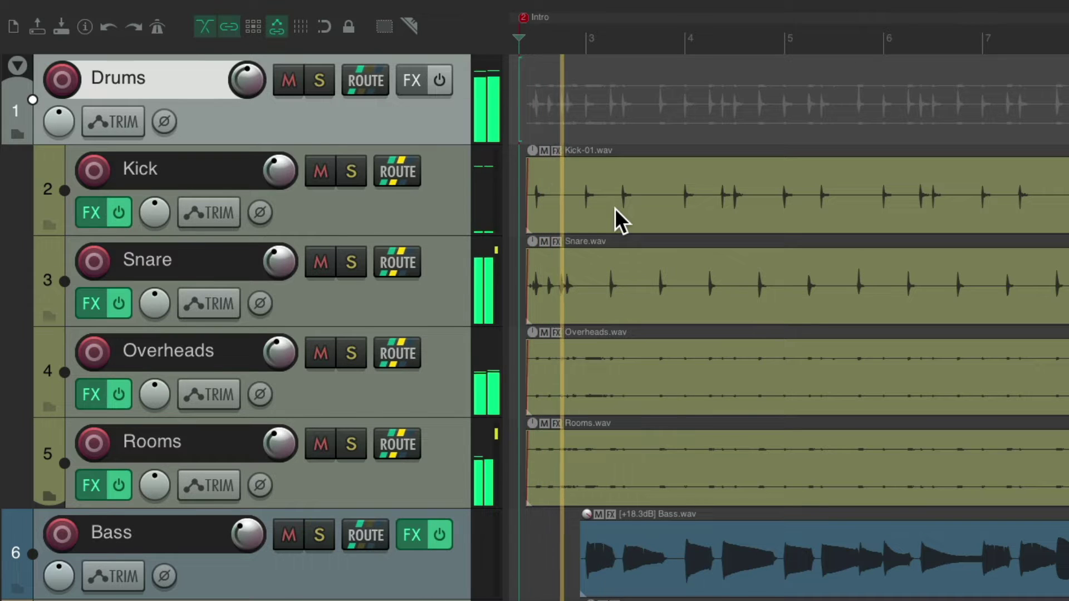
click(288, 80)
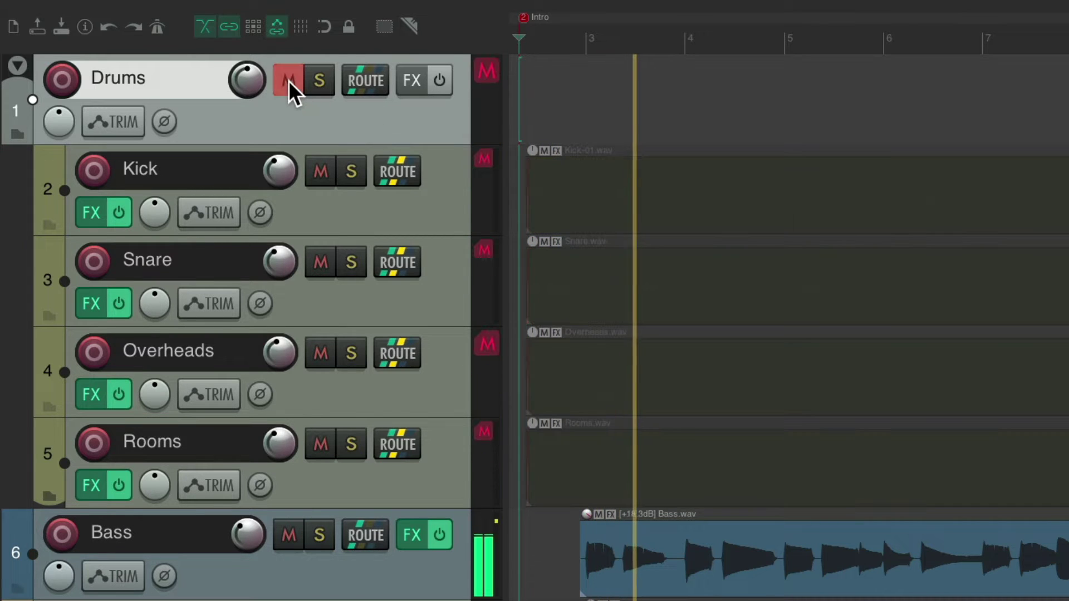
click(289, 80)
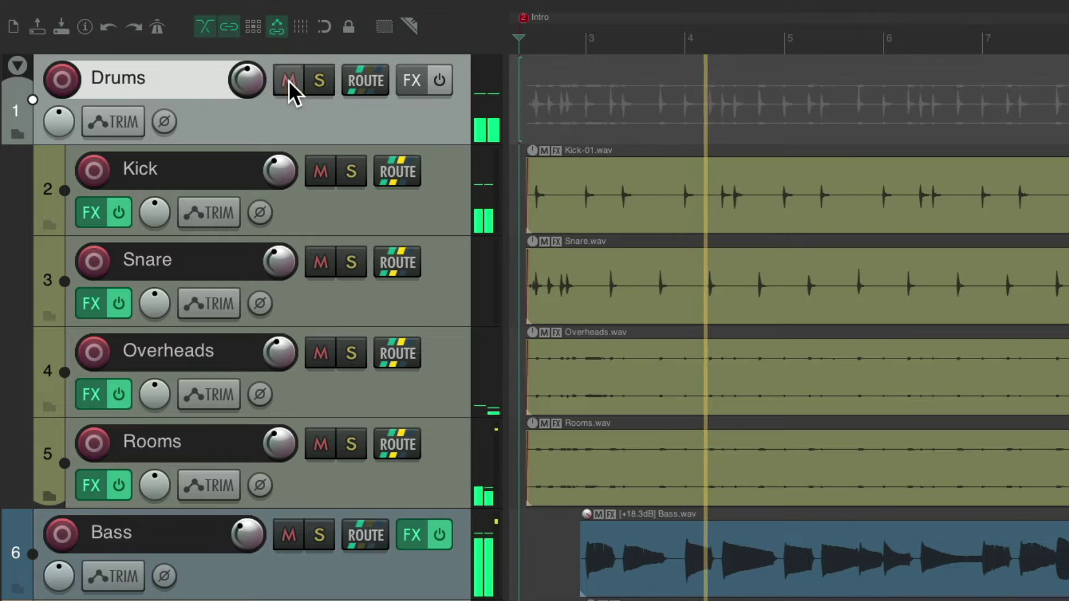
key(space)
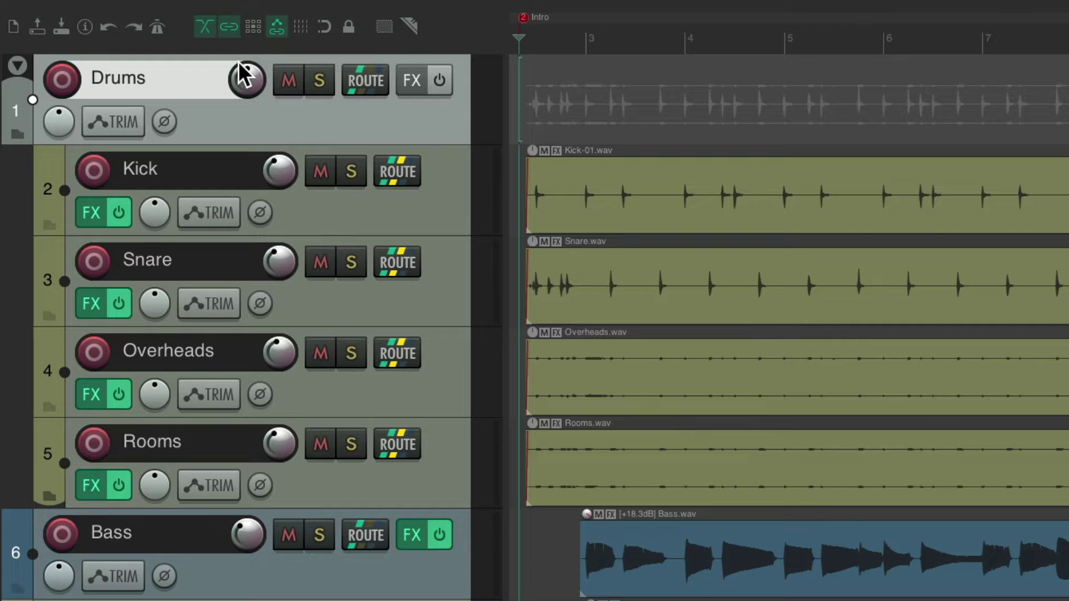
Load the Filter Mod 2 effect chain onto the Drums folder track
click(410, 81)
mouse_move(410, 128)
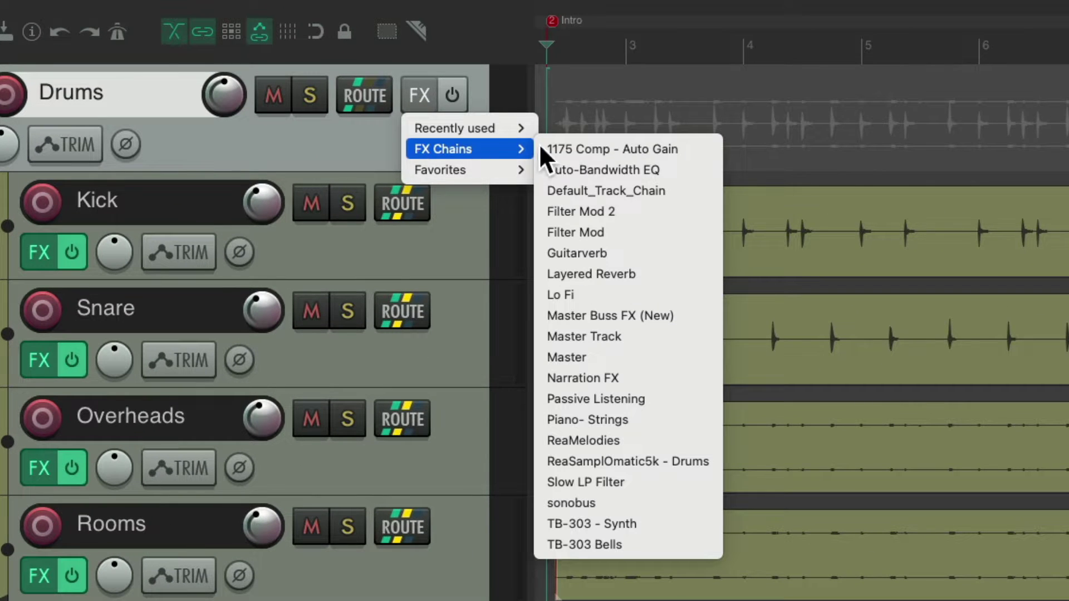
click(640, 216)
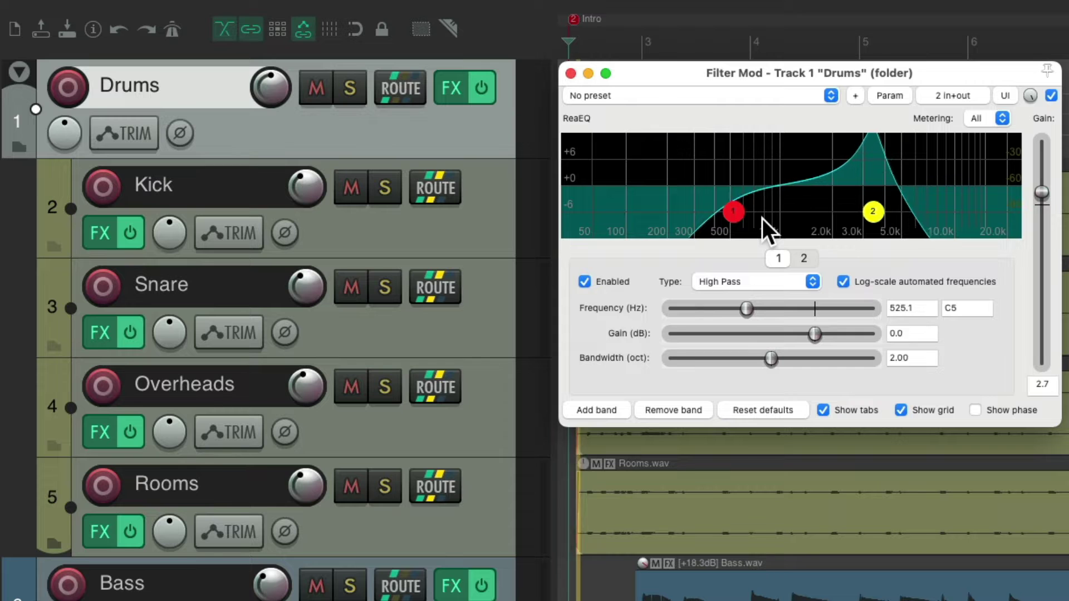
Play the filtered drums with Drums soloed then unsoloed, close the effect window, and unfolder Drums
key(space)
click(354, 97)
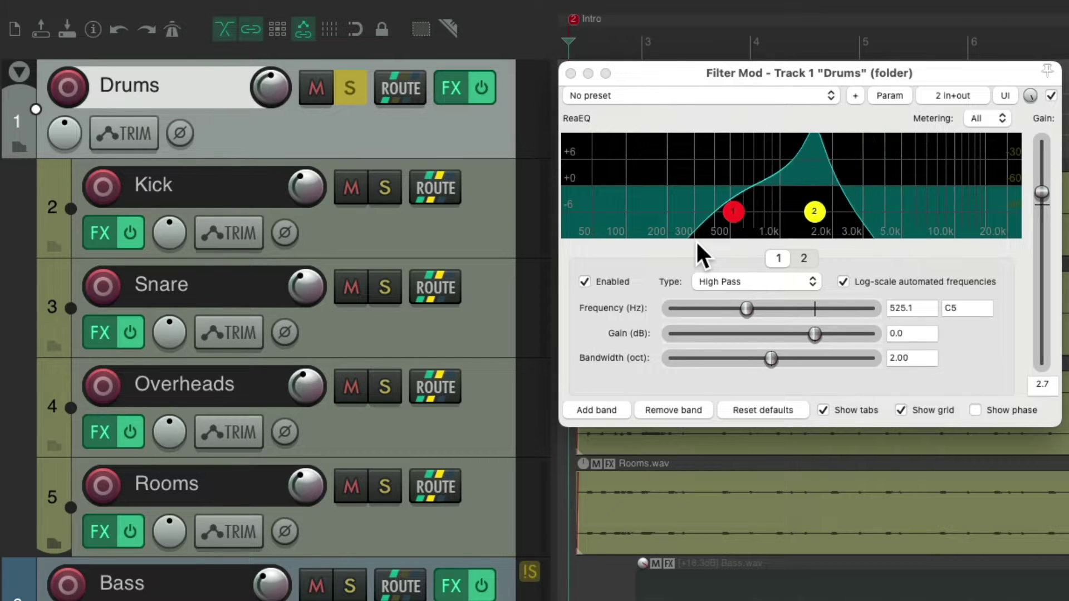
click(363, 84)
click(570, 73)
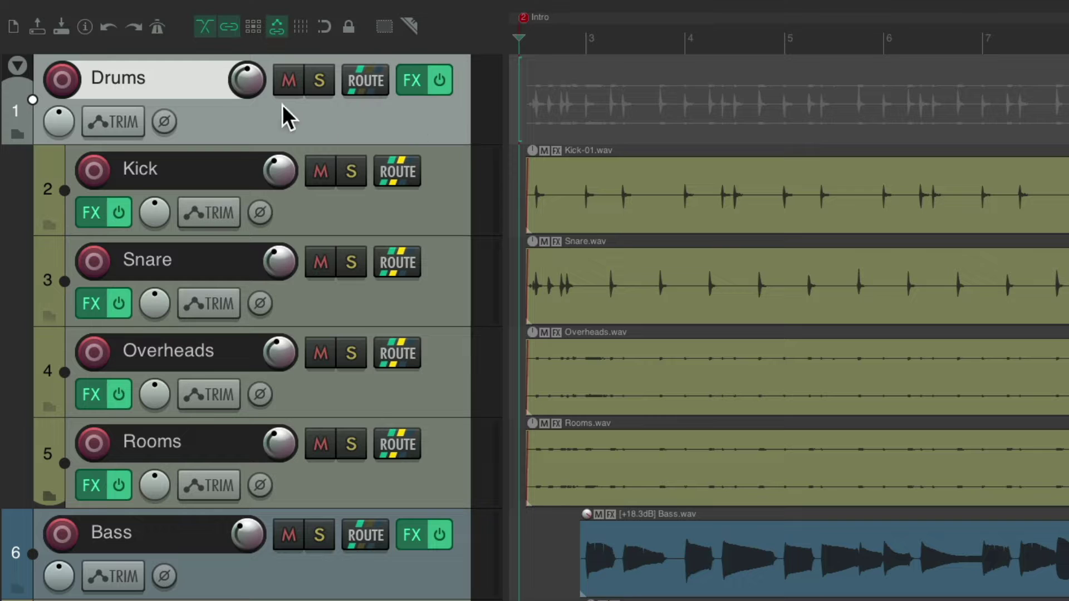
click(20, 133)
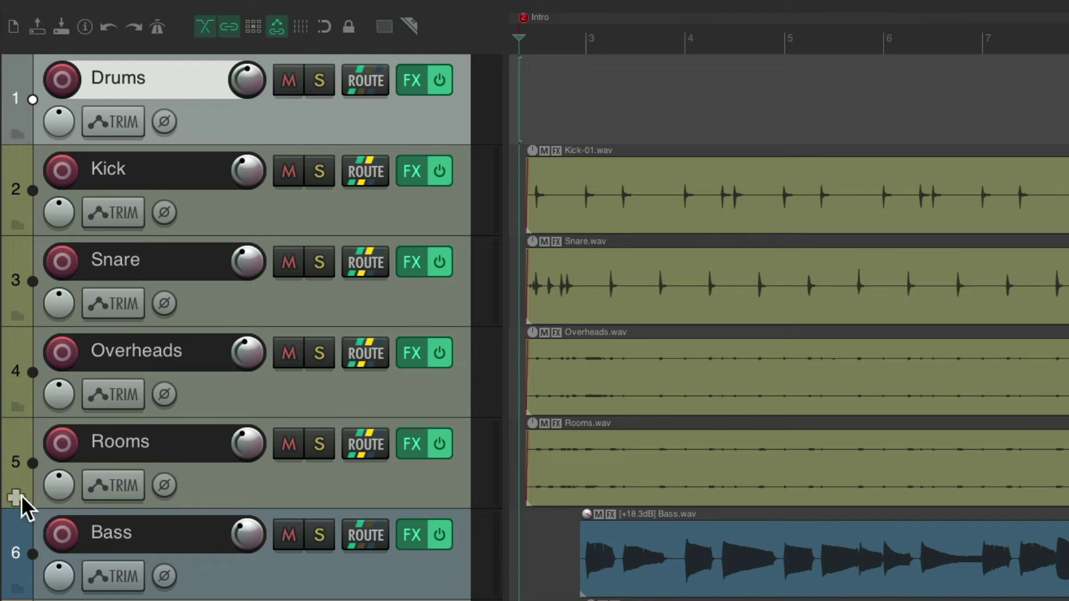
Delete the old Drums track and move Kick through Rooms into a new folder track
key(Delete)
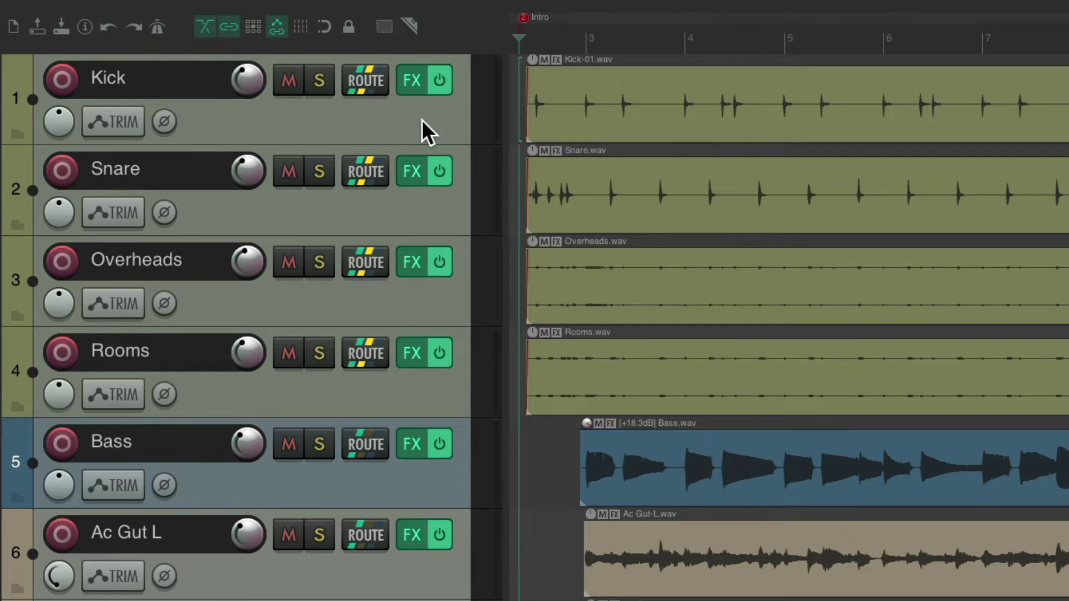
click(436, 124)
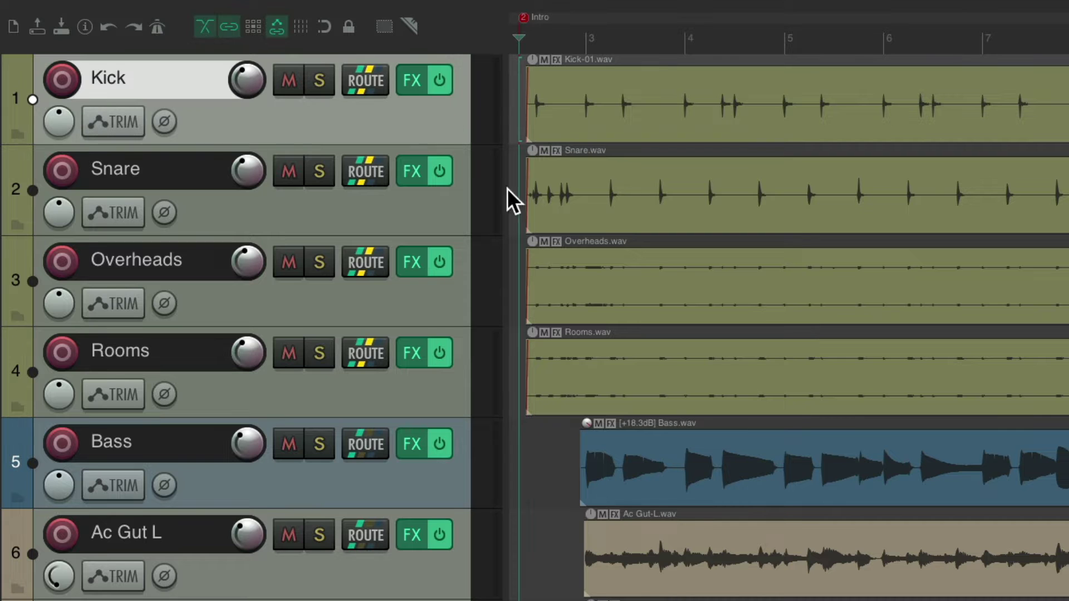
shift+click(456, 383)
right_click(426, 115)
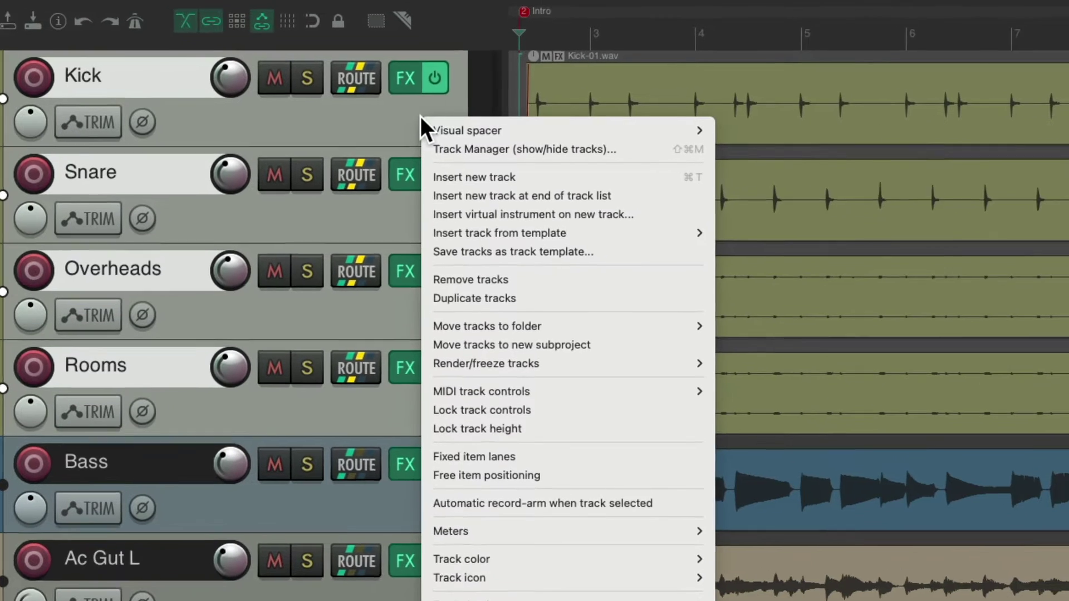
mouse_move(443, 316)
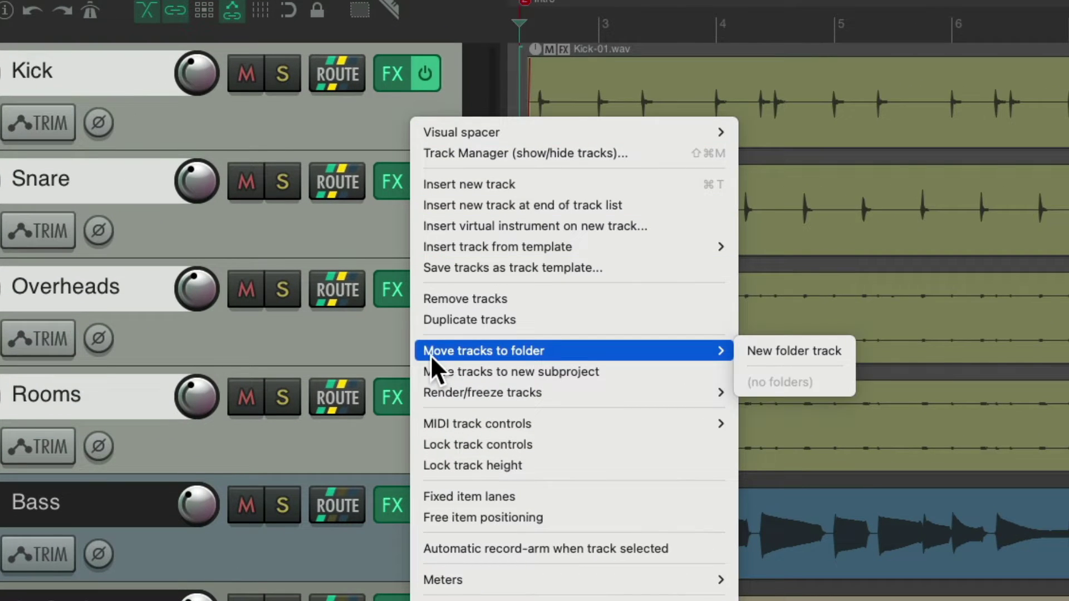
click(740, 351)
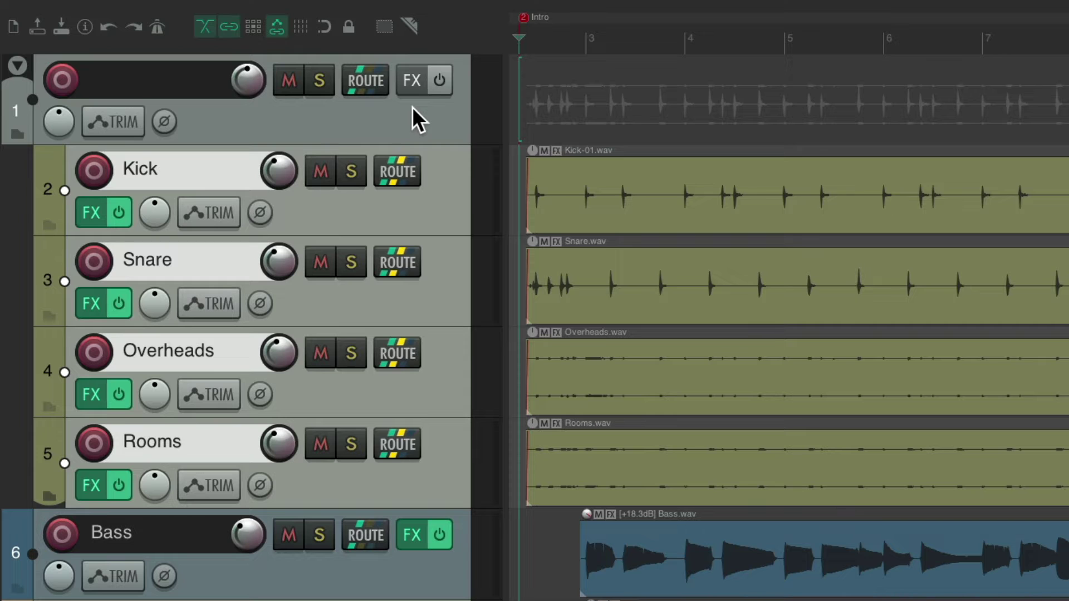
Name the new folder track Drums
double_click(221, 80)
text(Drums)
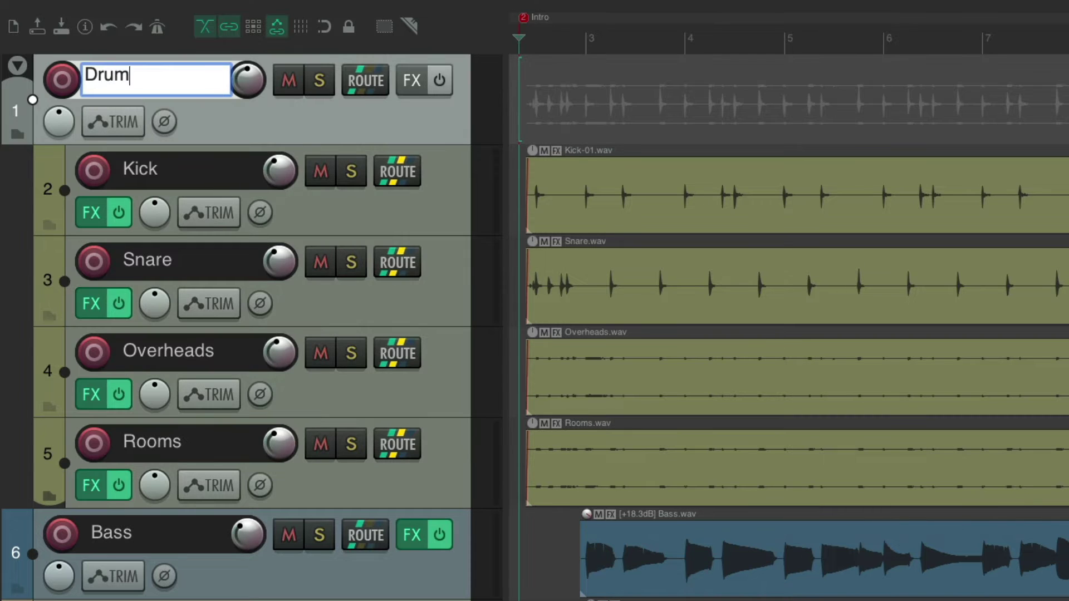
key(Return)
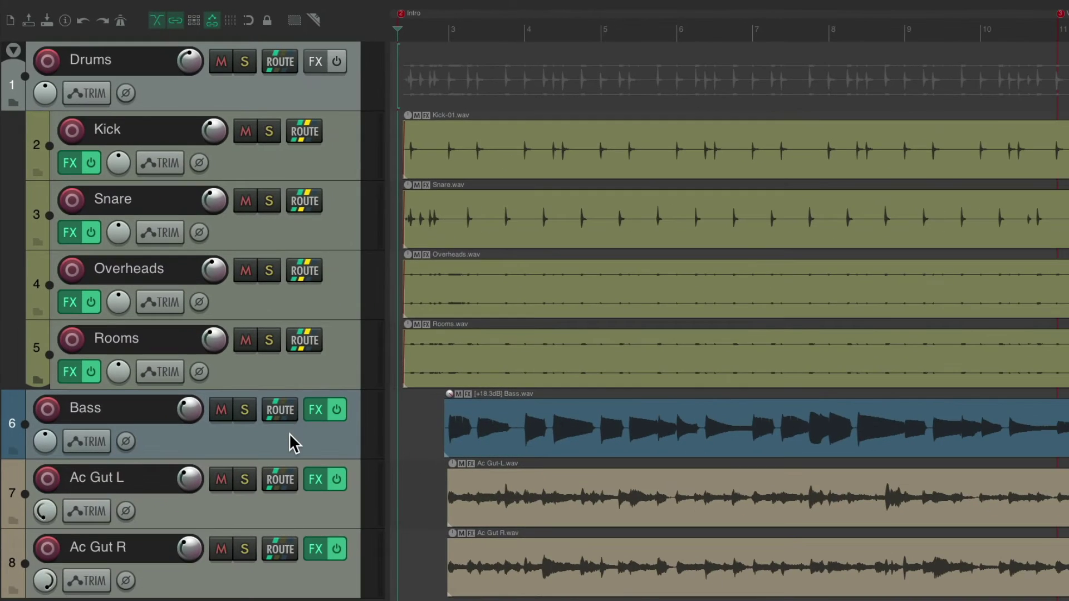
Move Bass into the Drums folder, placing it below Rooms
right_click(289, 433)
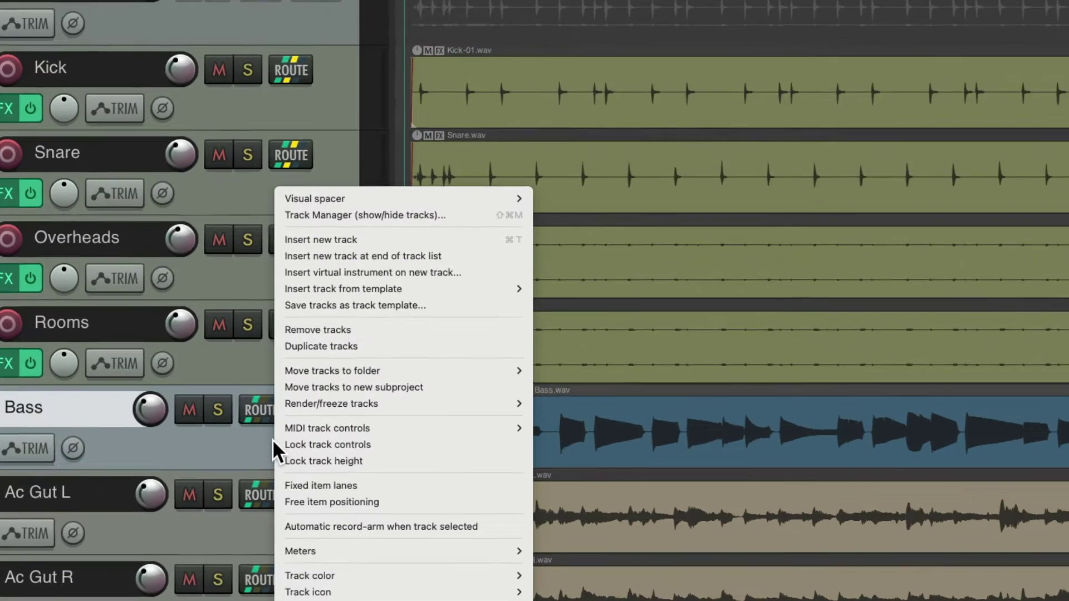
mouse_move(304, 381)
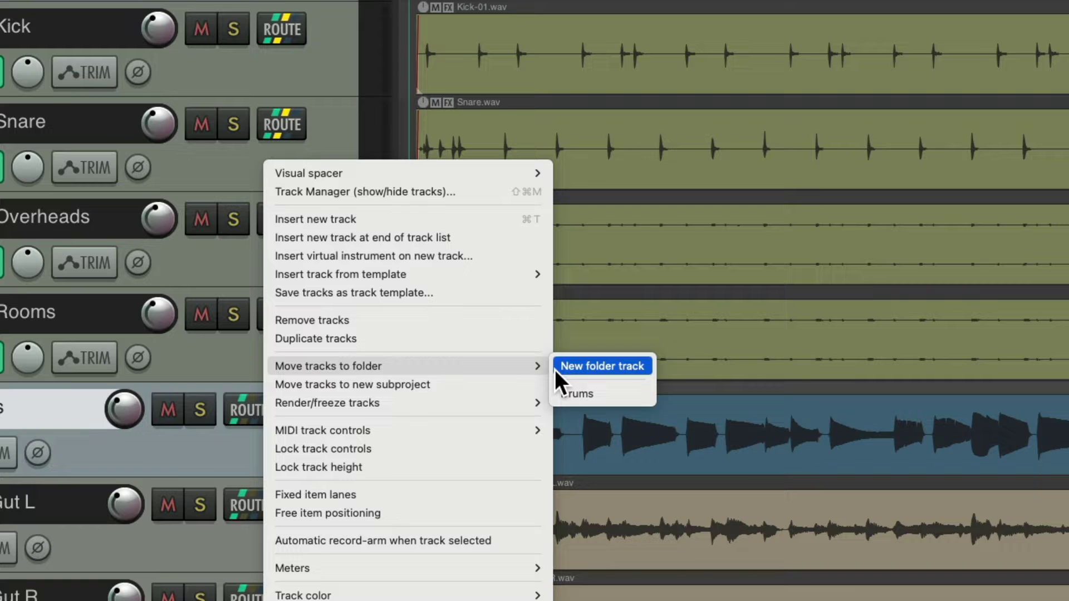
click(615, 386)
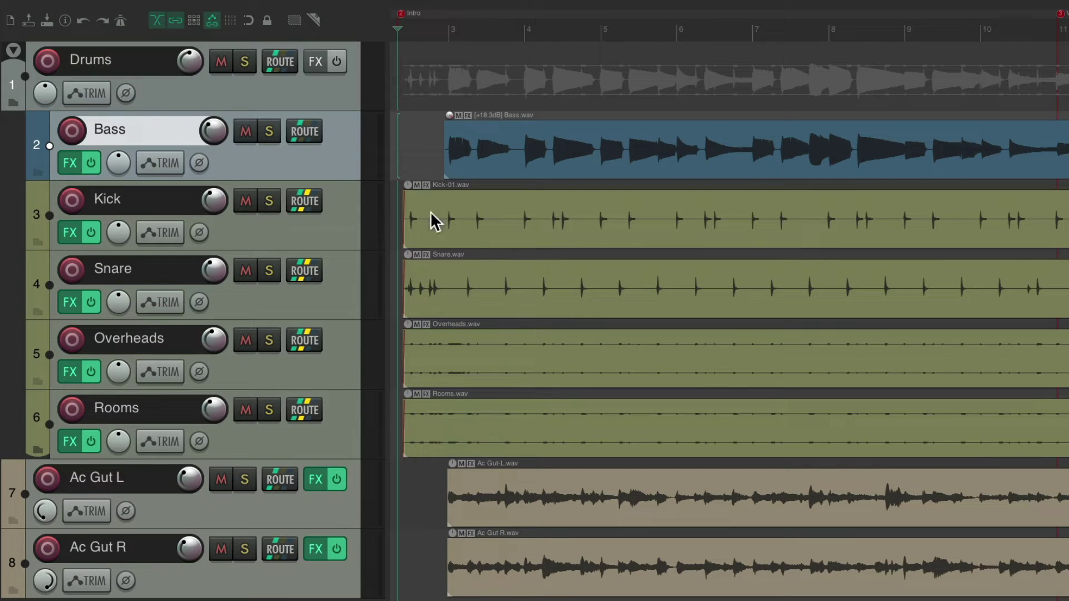
drag(325, 159, 294, 458)
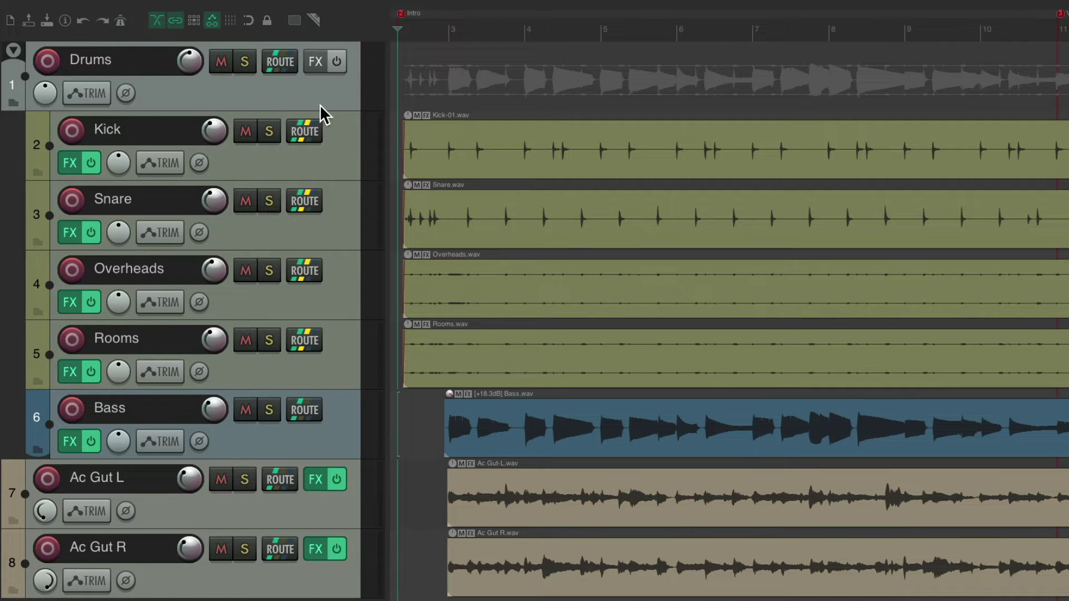
Drag Bass out of the folder, back in, and out again to the top level
drag(319, 426, 306, 474)
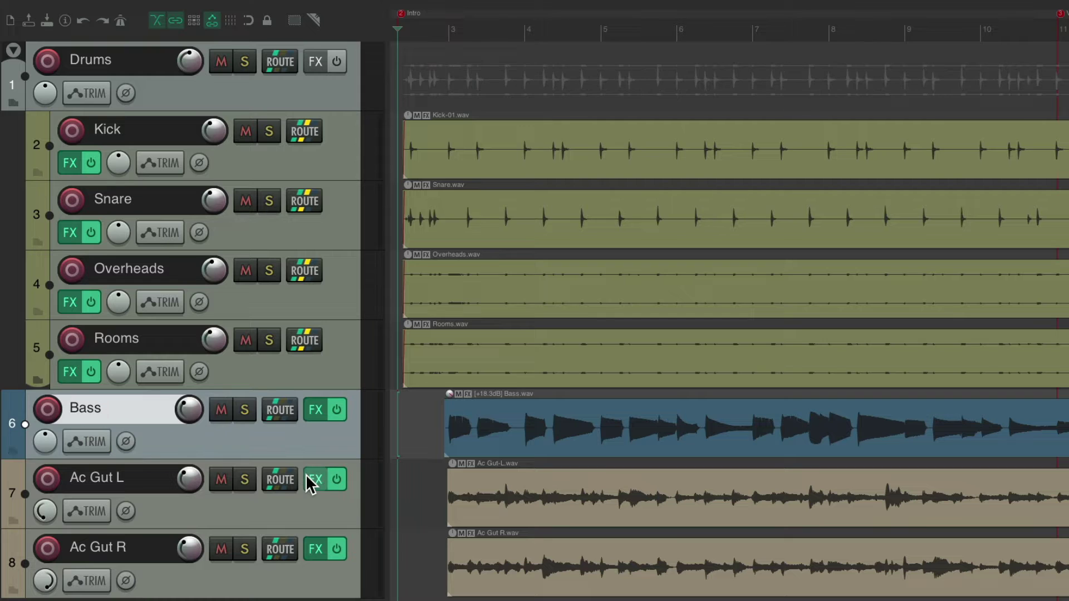
drag(282, 433, 271, 370)
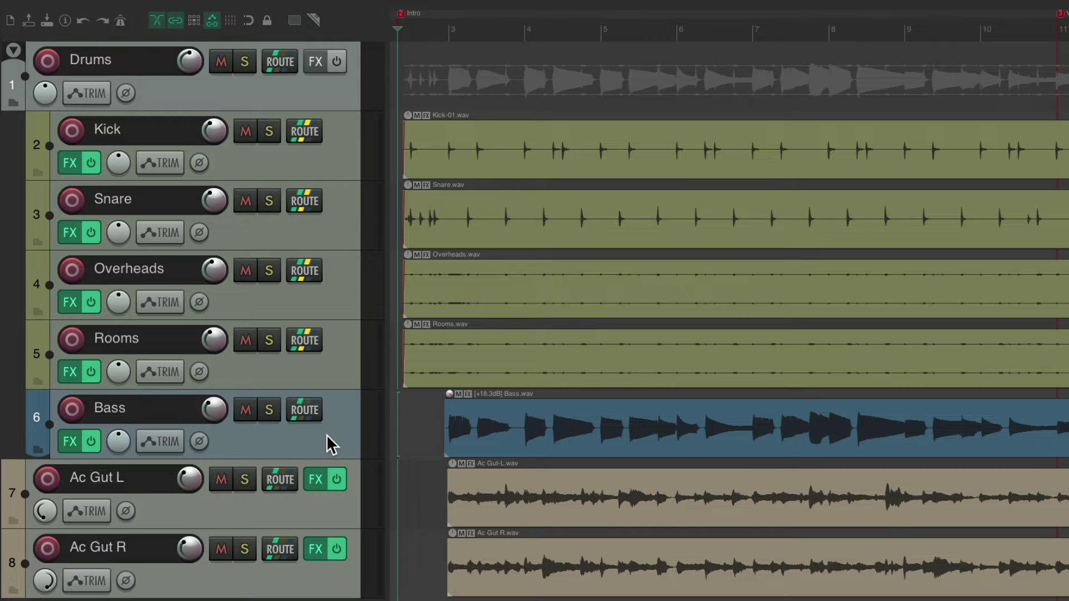
drag(294, 433, 296, 466)
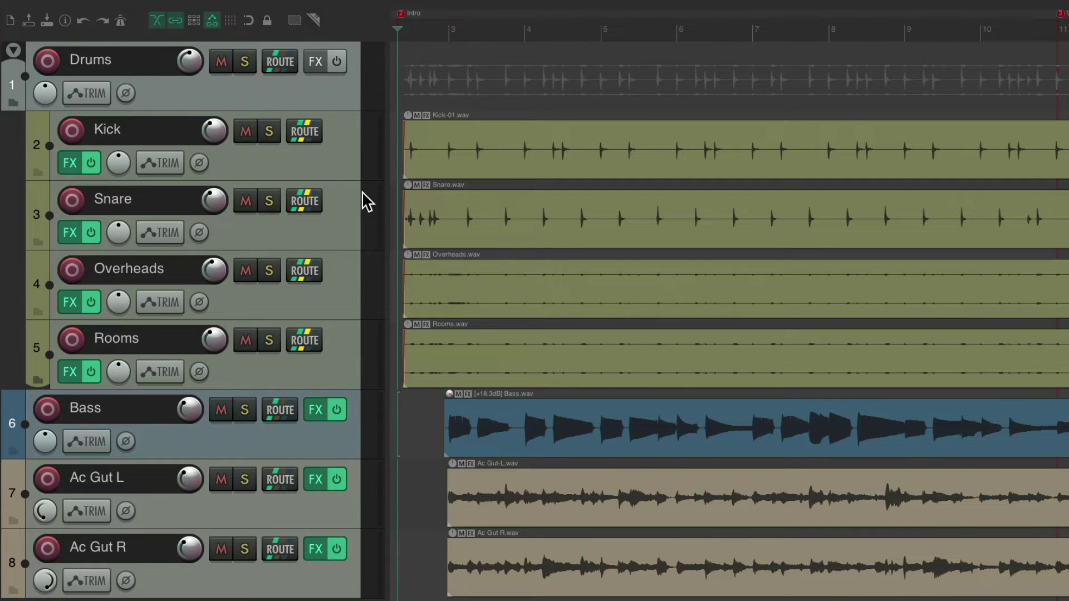
Delete the Drums folder track
click(19, 101)
click(191, 92)
key(Delete)
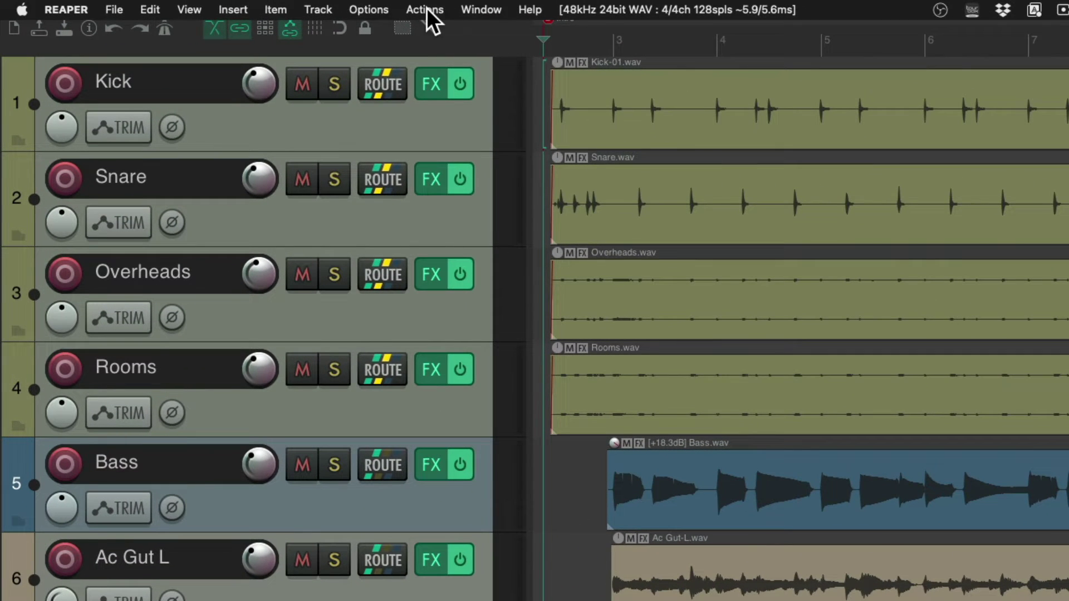
Filter the action list for 'folder' and run 'Track: Move tracks to new folder' on Kick through Rooms
click(418, 8)
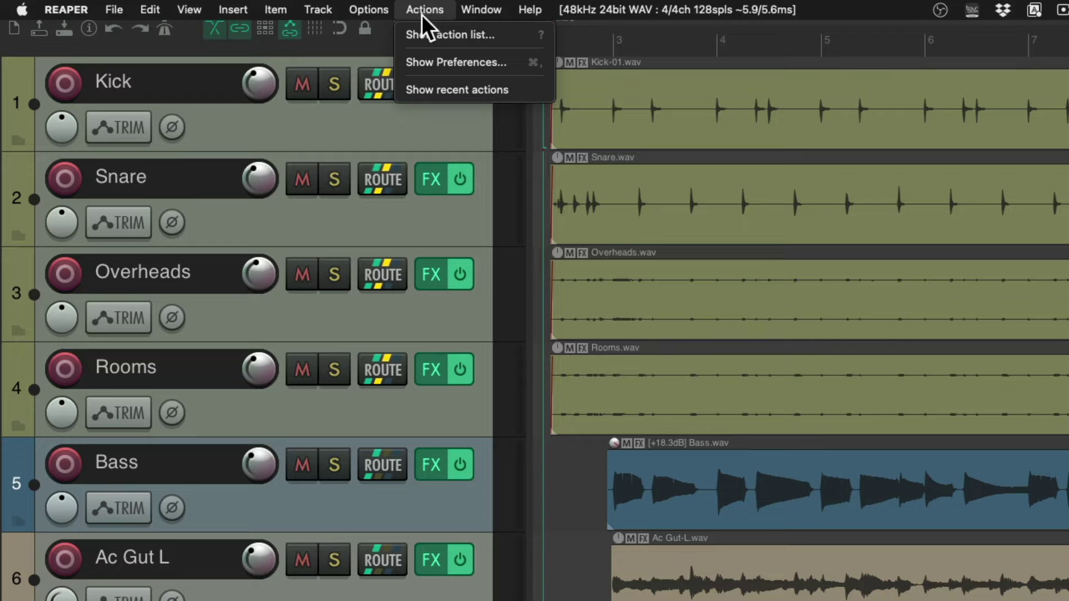
click(400, 35)
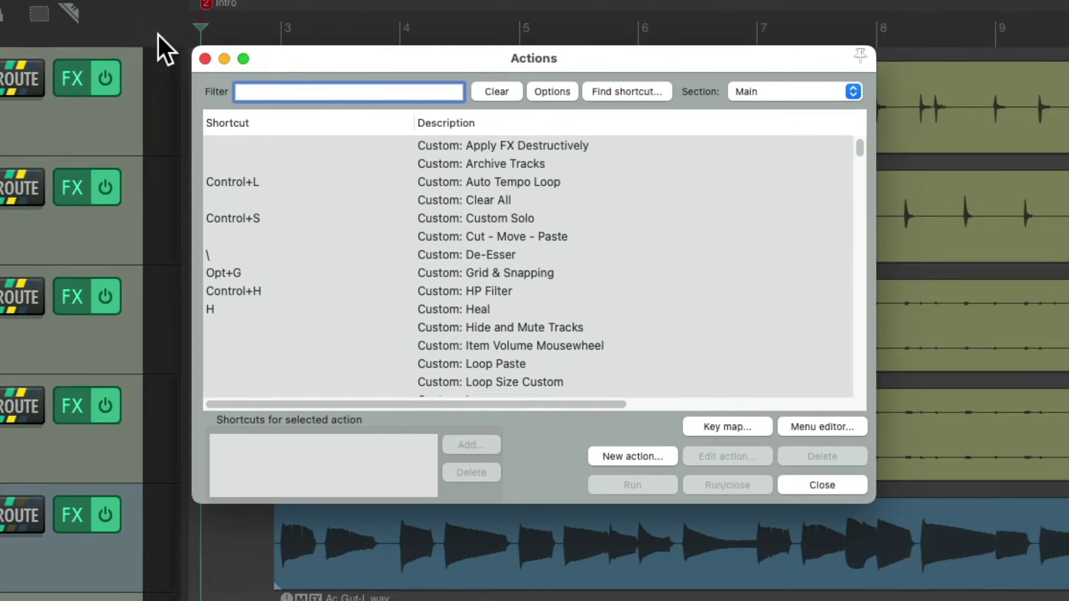
text(folder)
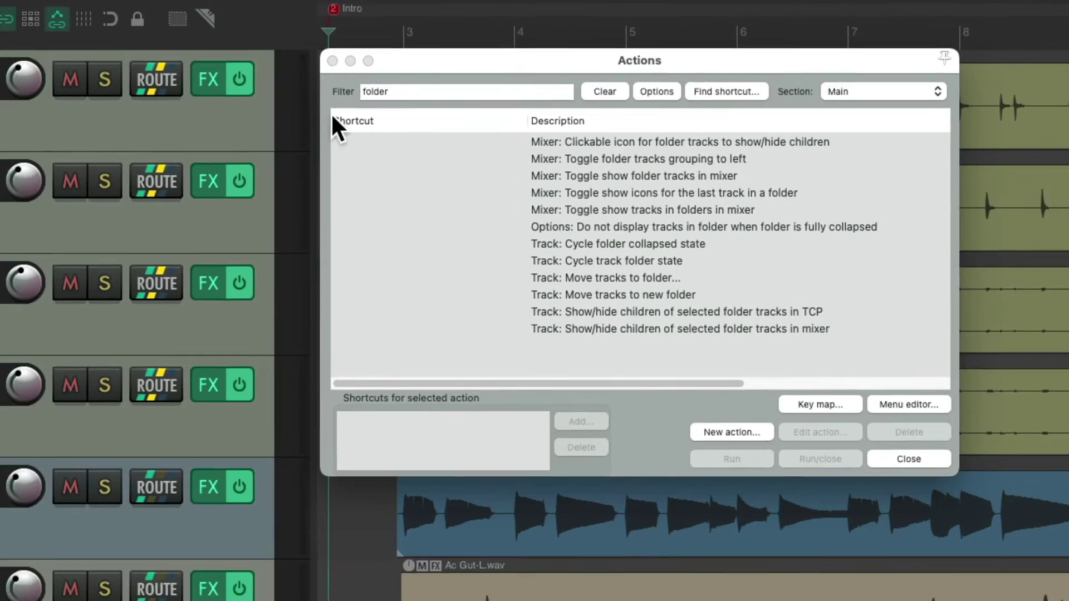
click(86, 127)
shift+click(421, 376)
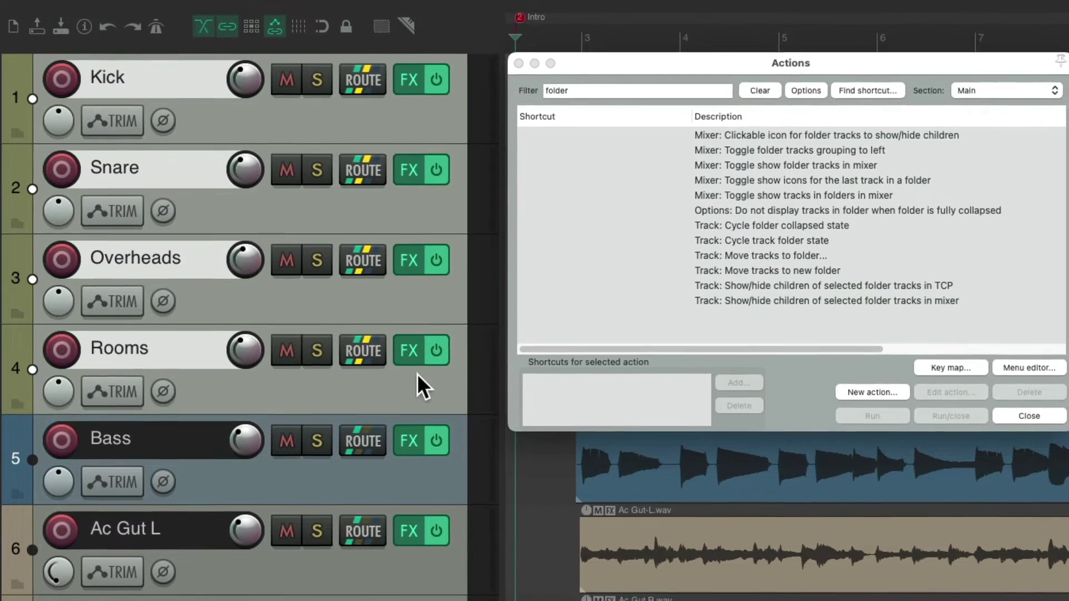
click(827, 269)
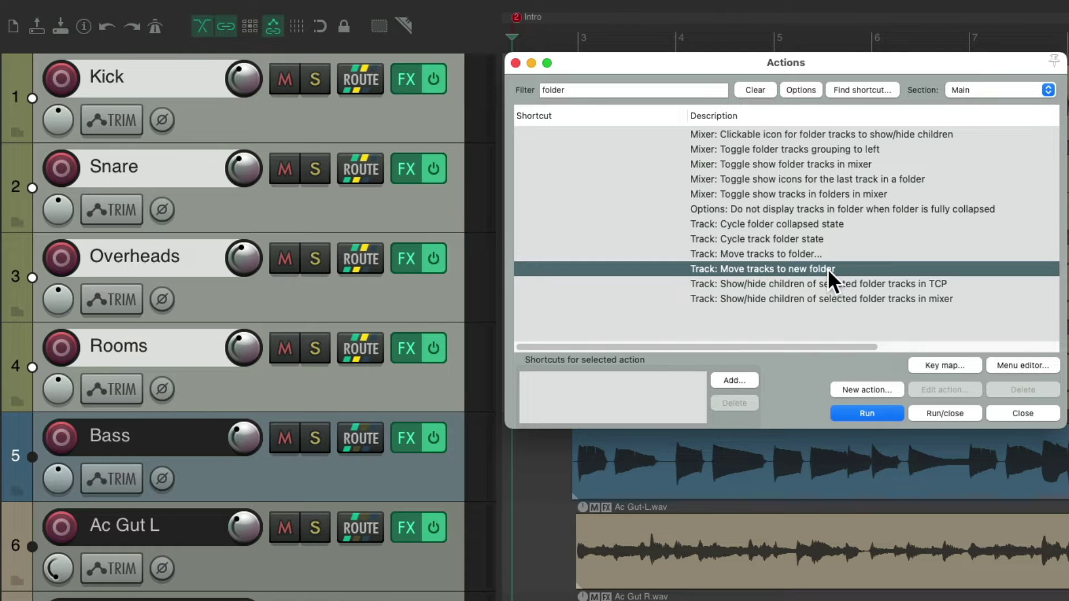
double_click(796, 267)
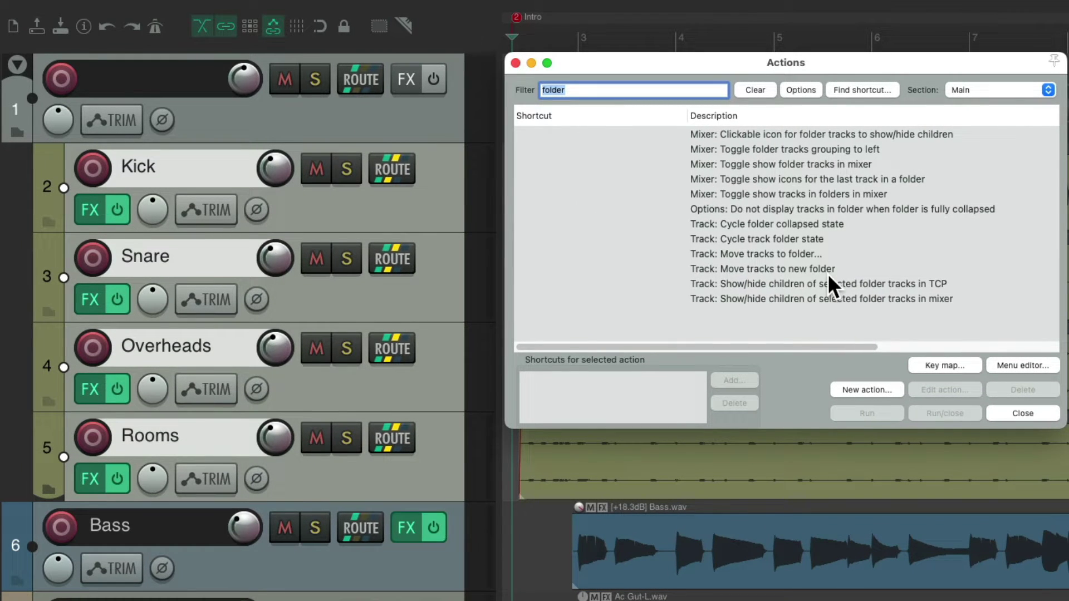
key(Escape)
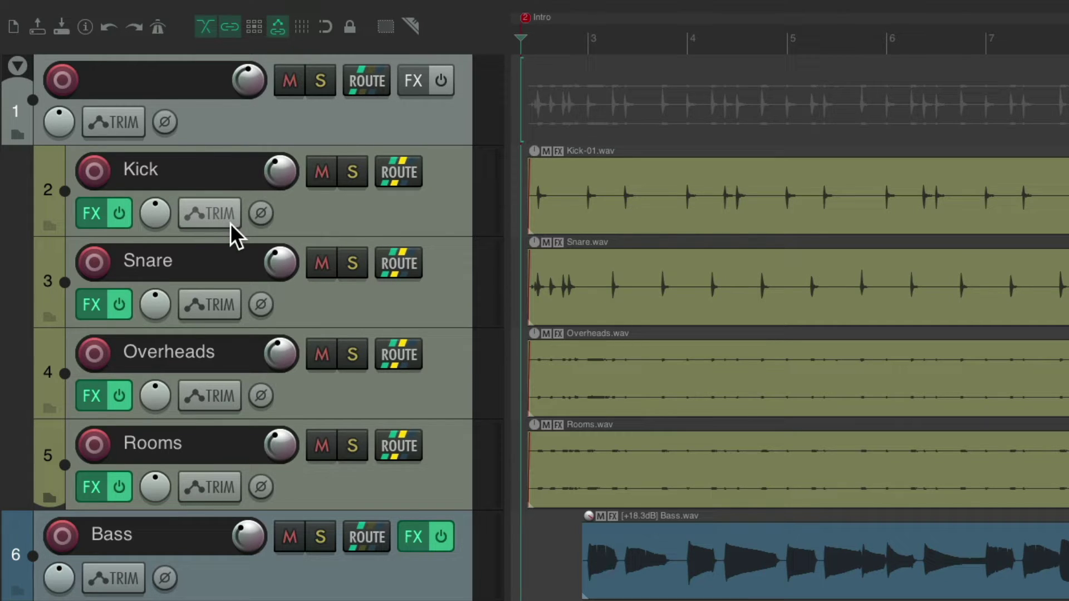
click(17, 65)
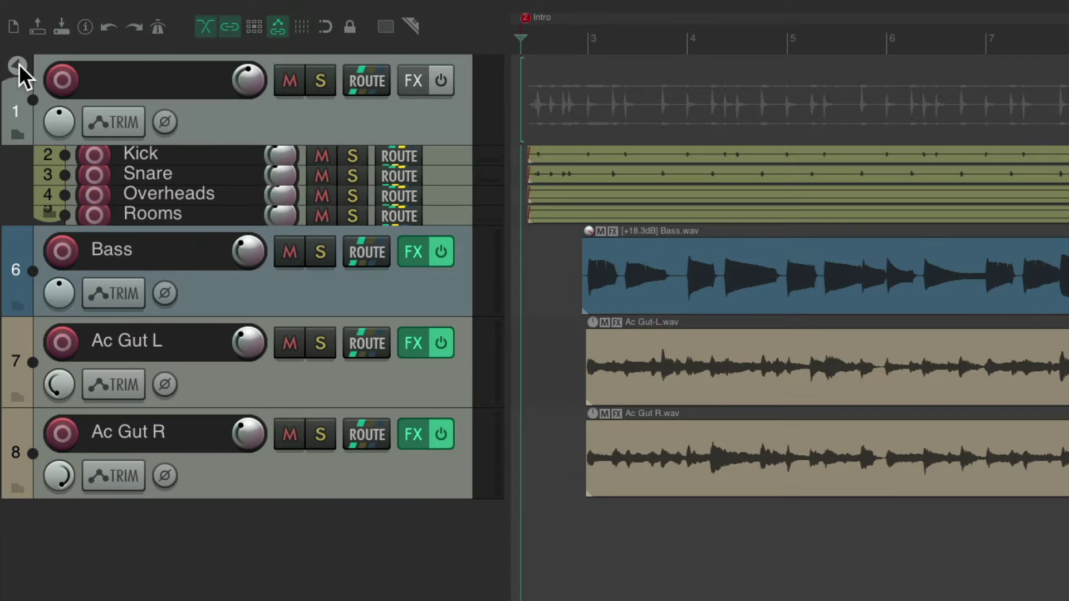
click(17, 65)
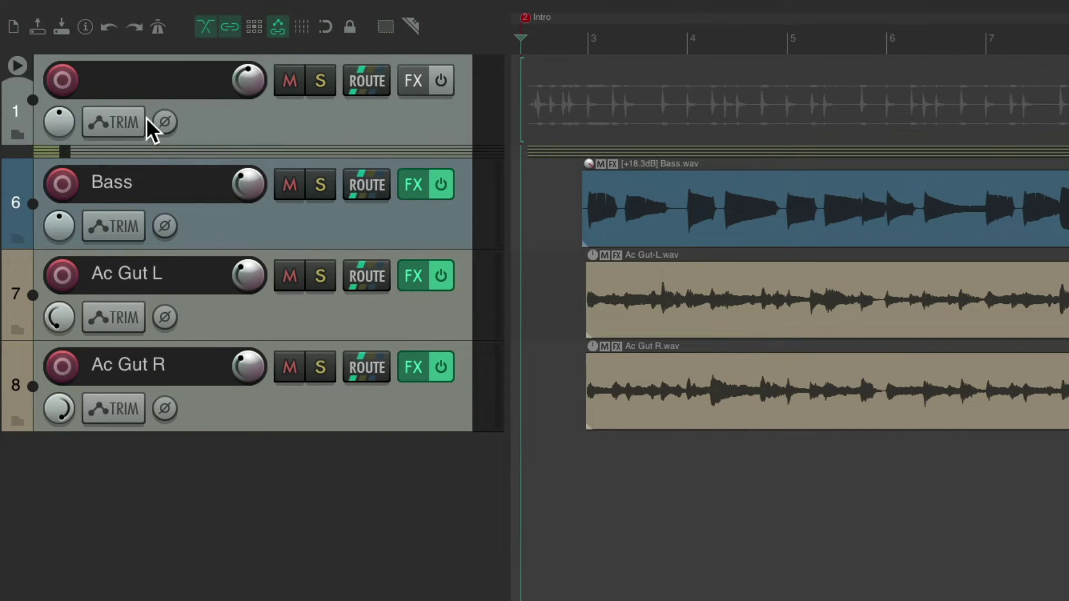
click(15, 61)
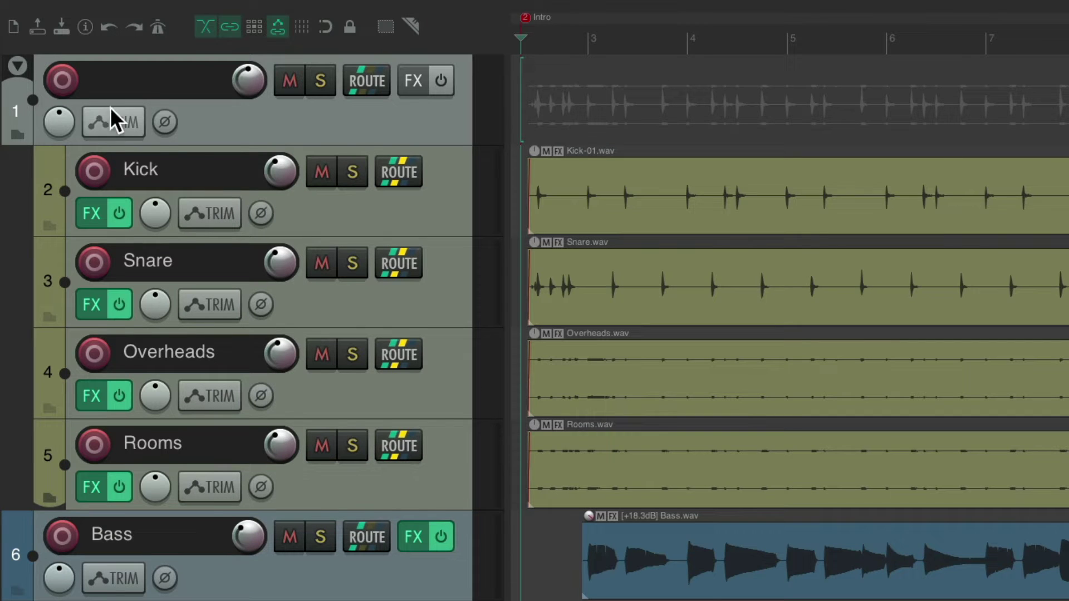
click(21, 67)
click(18, 66)
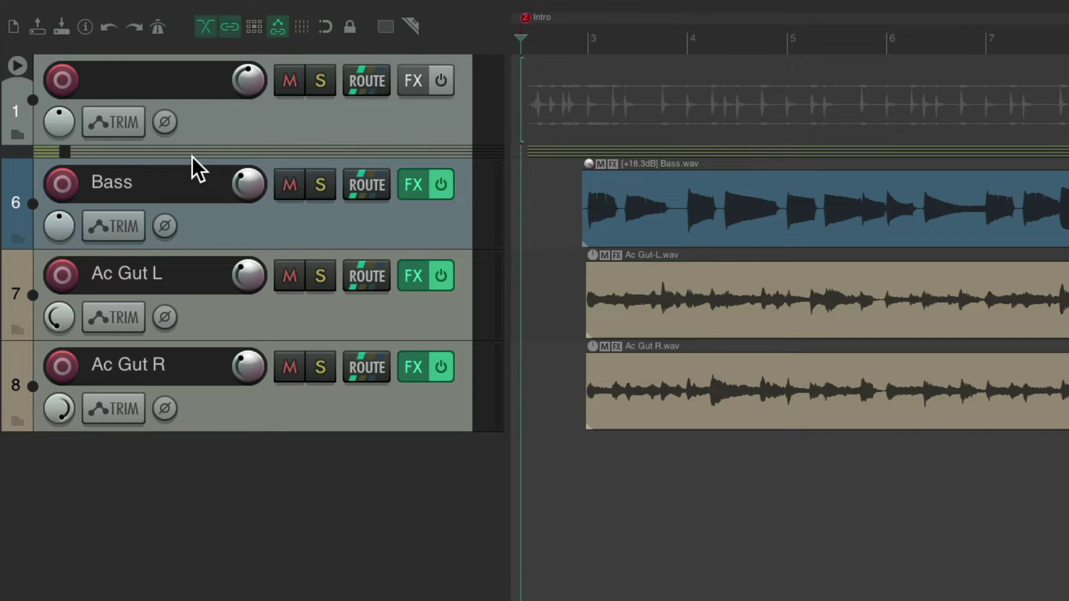
click(16, 65)
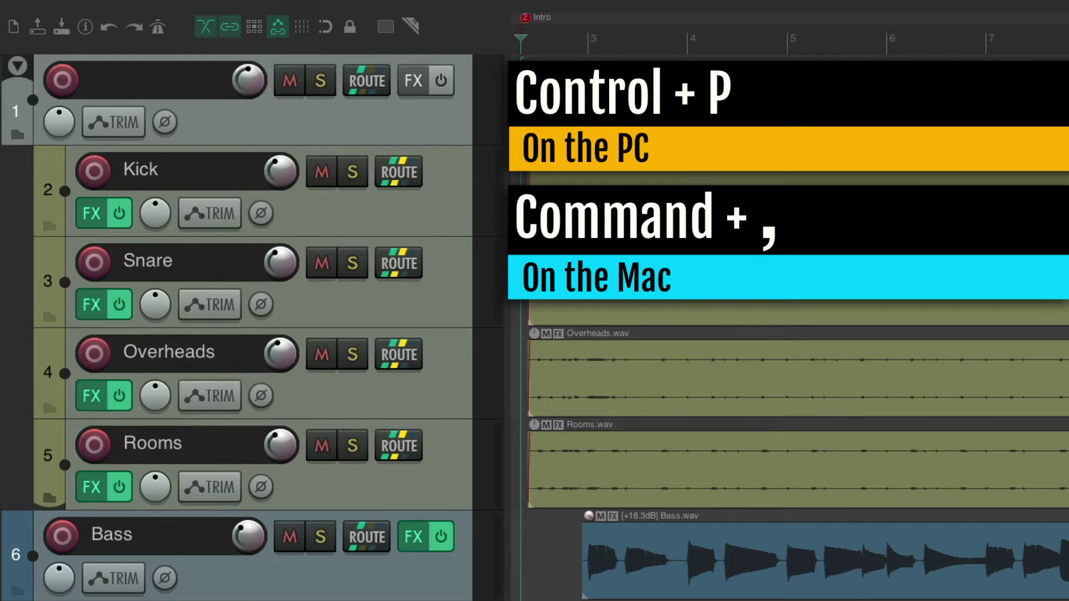
Open Preferences with Cmd+, and go to Appearance > Track Control Panel
key(super+comma)
scroll(293, 261, down, 2)
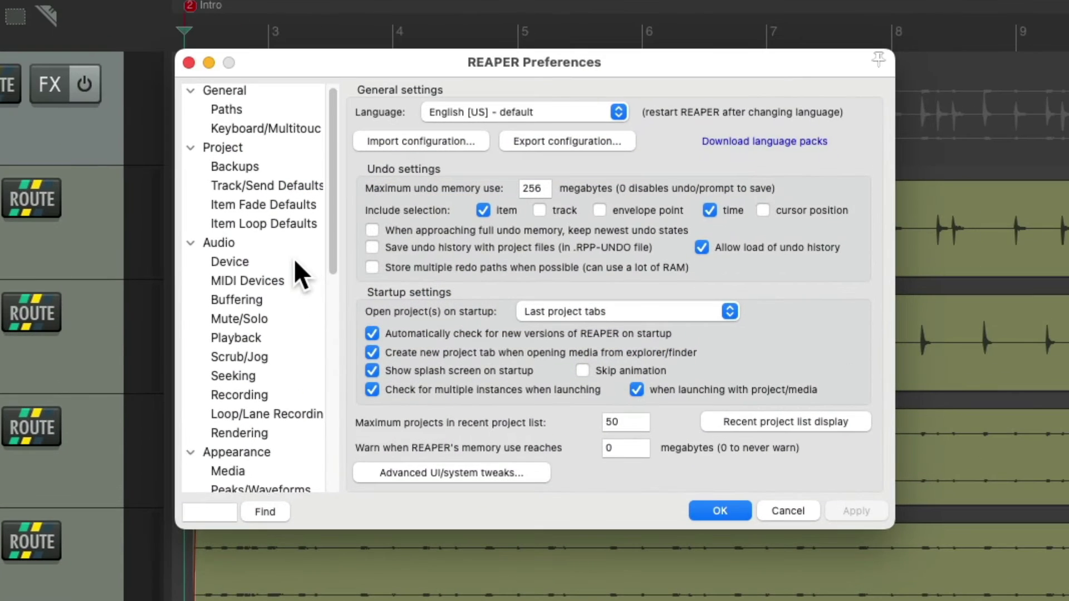
scroll(295, 267, down, 3)
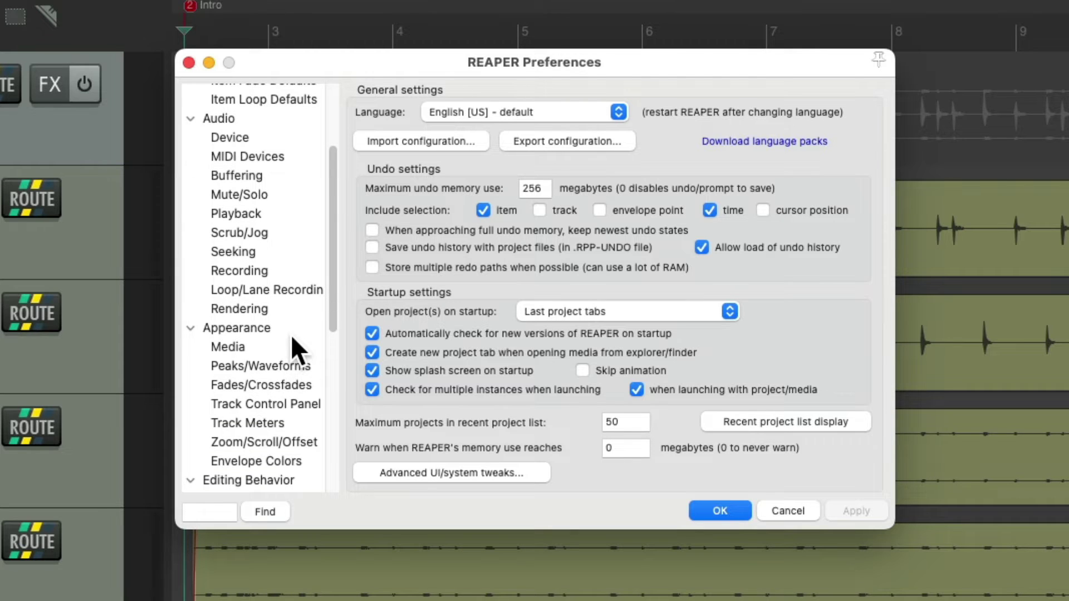
click(301, 405)
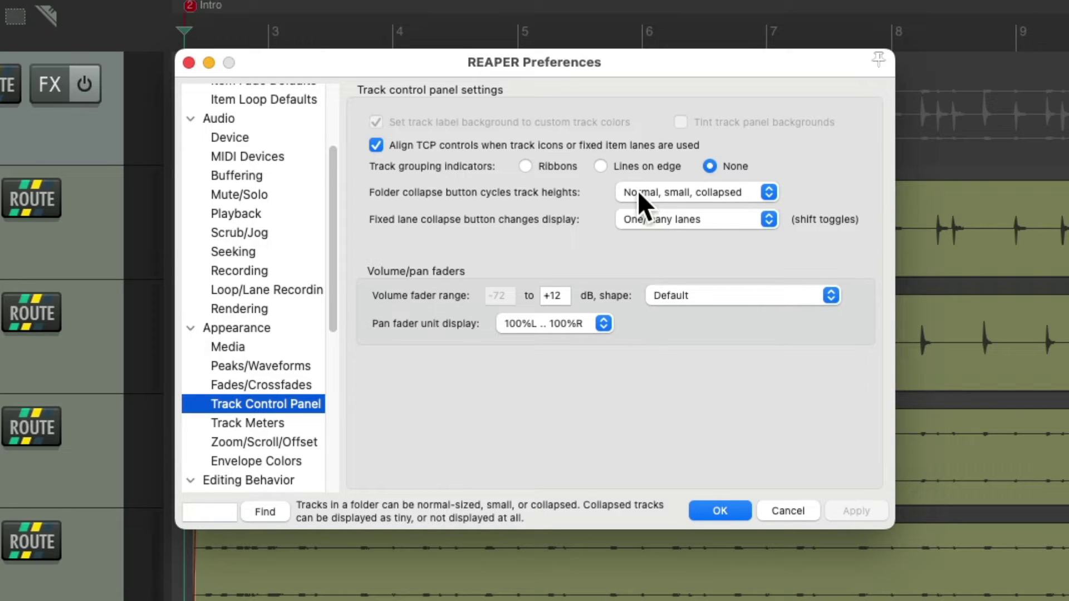
Set 'Folder collapse button cycles track heights' to Normal, small, hidden and apply it
click(714, 190)
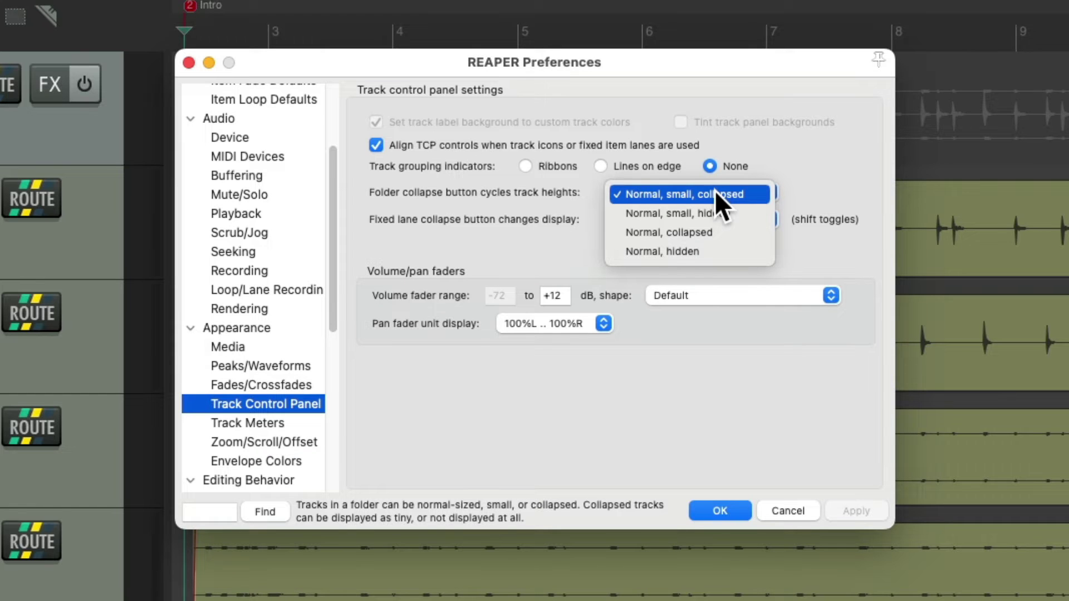
click(752, 213)
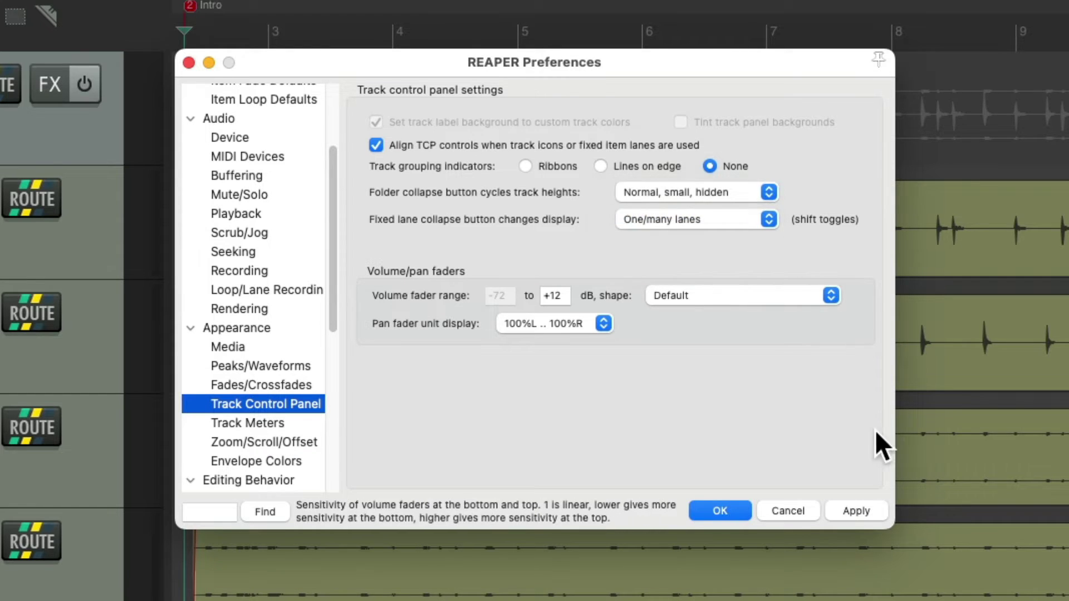
click(869, 507)
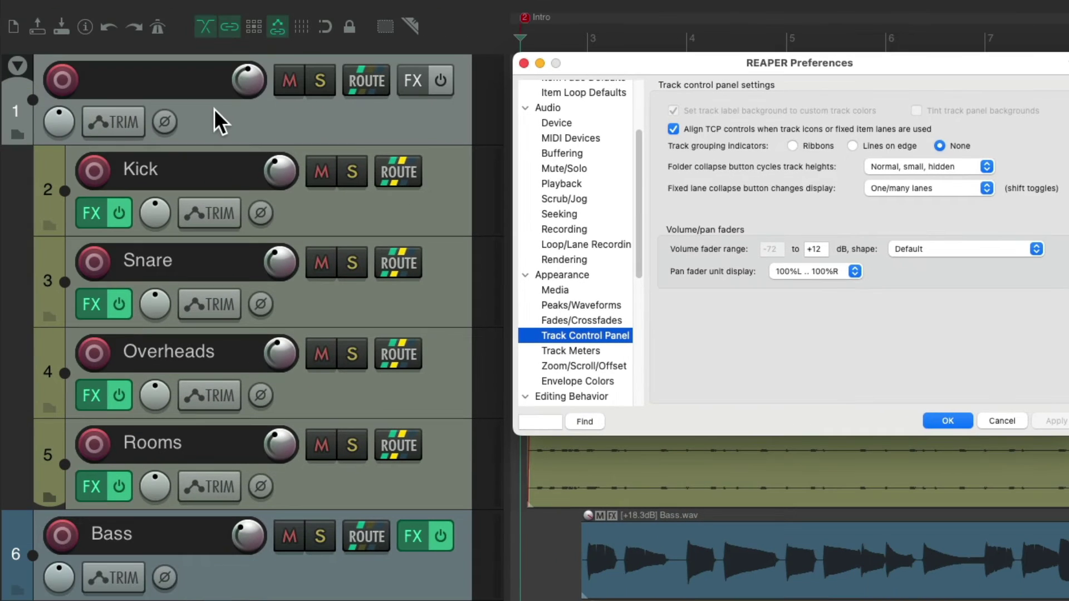
Cycle the drum folder through small, hidden and expanded twice to test the setting
click(18, 65)
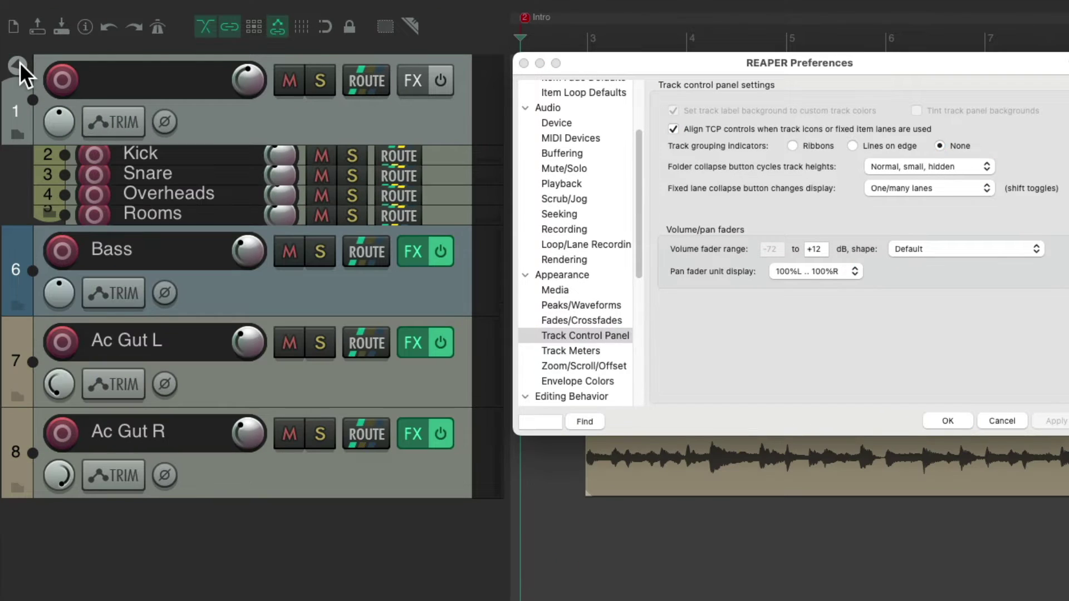
click(18, 65)
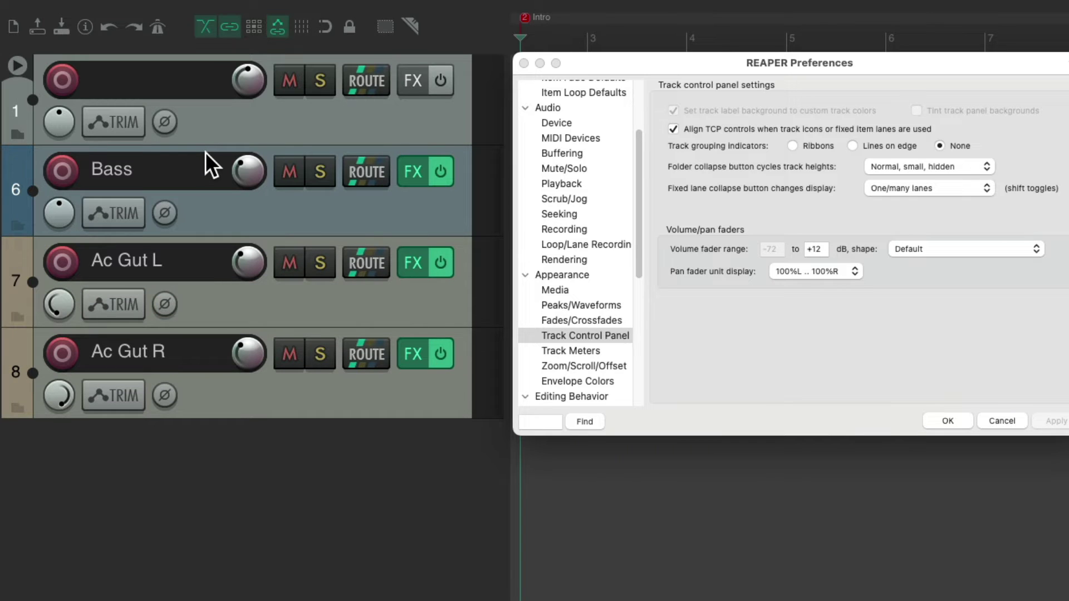
click(19, 65)
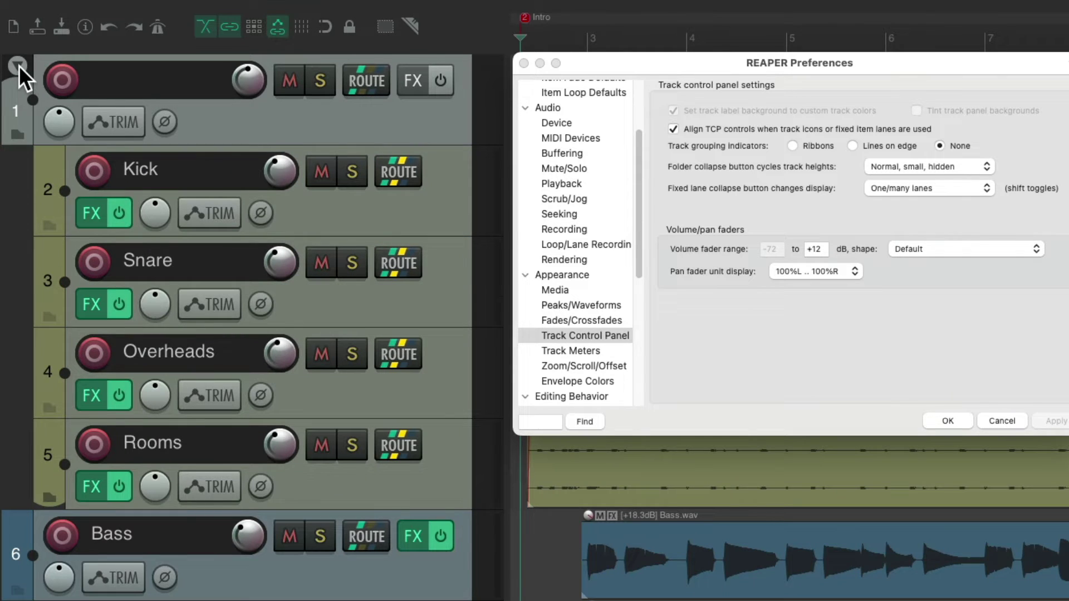
click(19, 65)
click(19, 65)
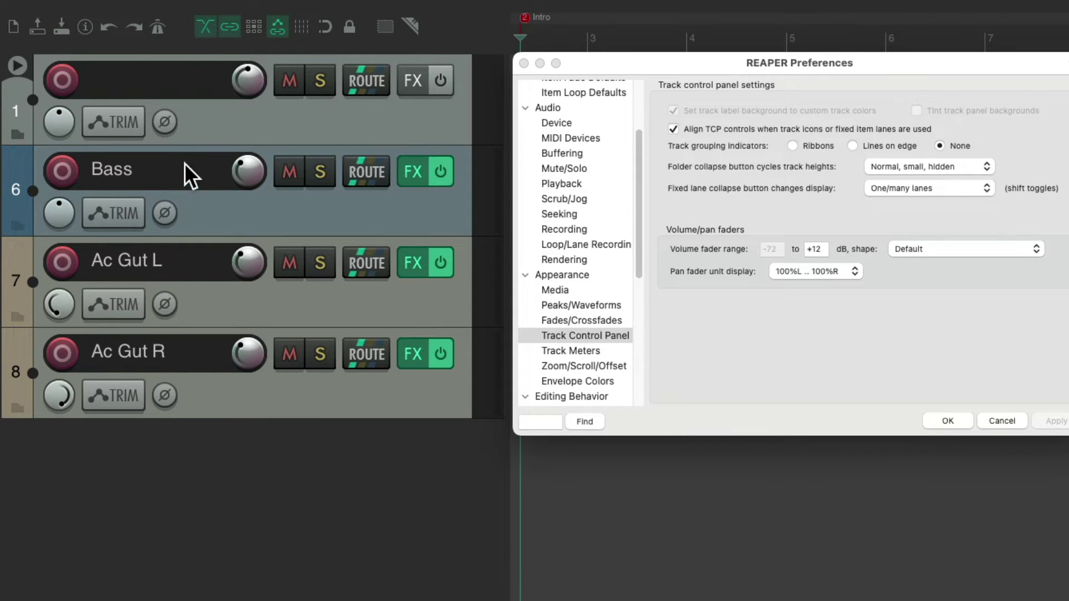
click(19, 65)
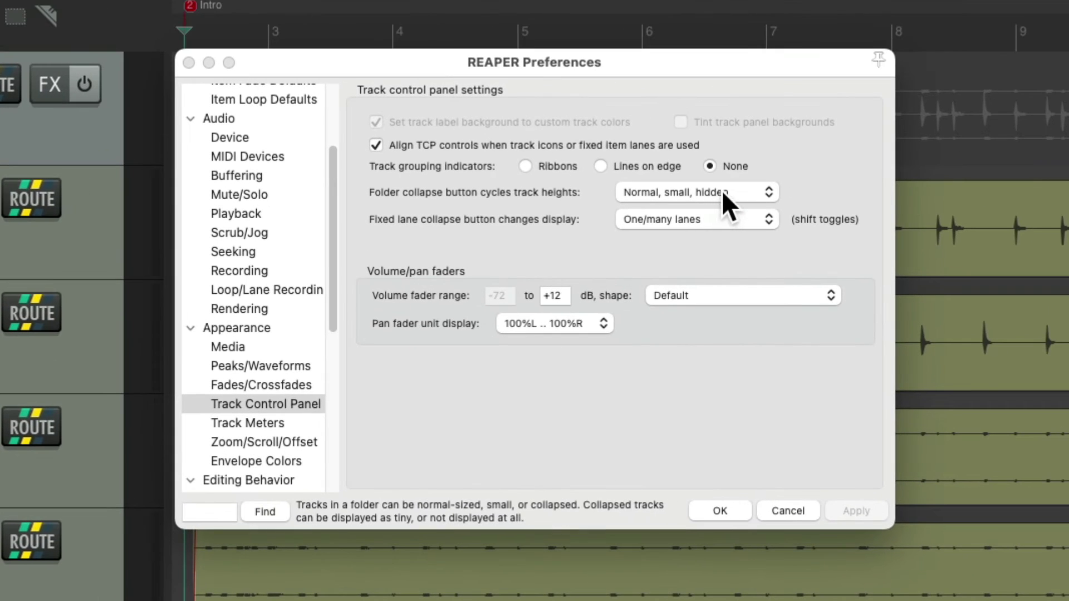
Apply the Normal, collapsed folder cycle and test it by collapsing and expanding the drums folder
click(722, 190)
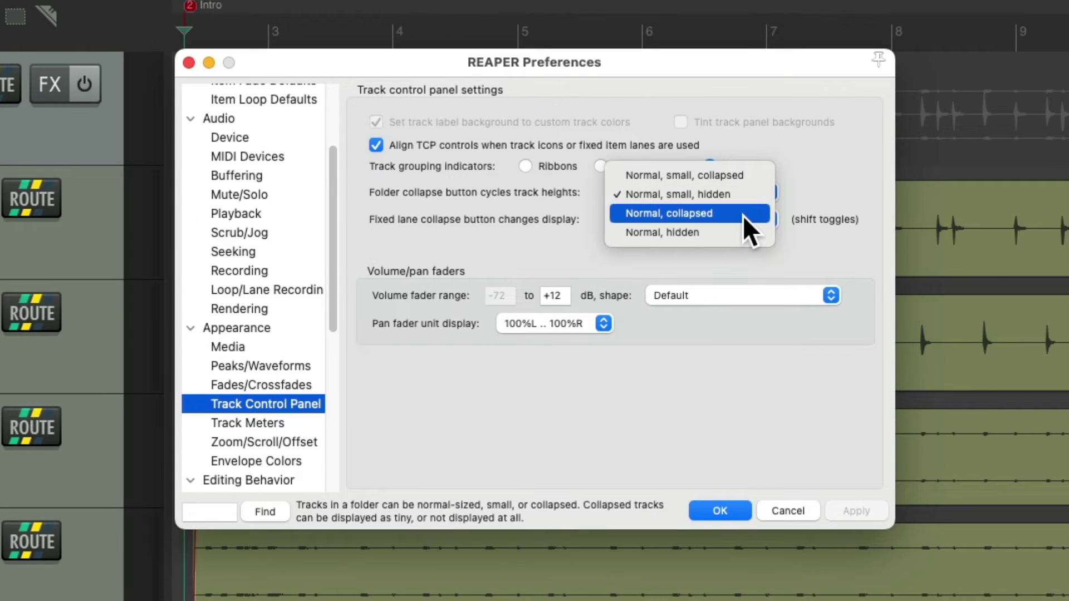
click(743, 213)
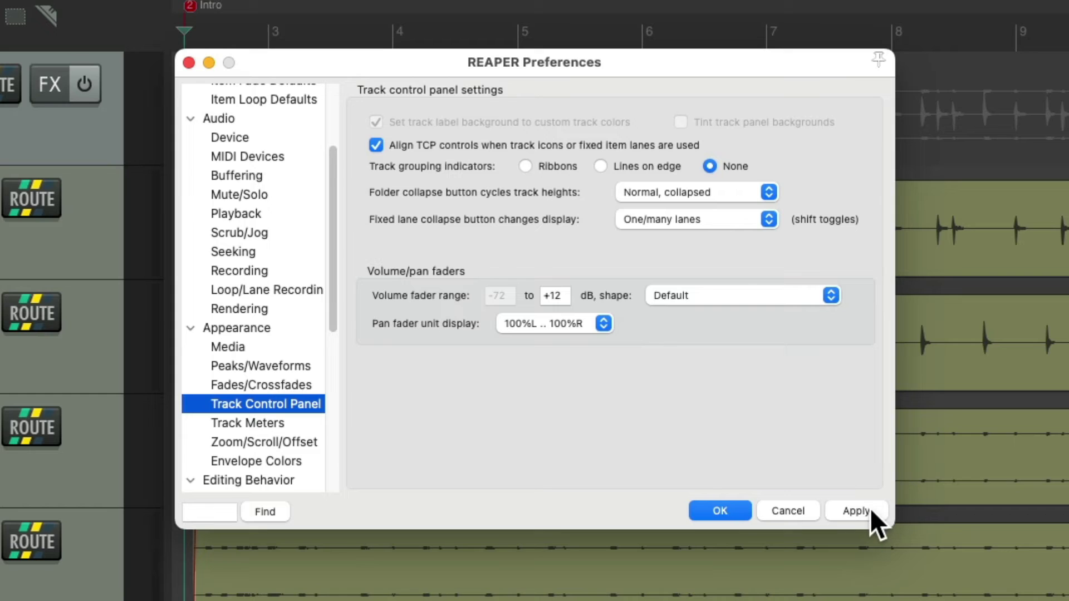
click(869, 510)
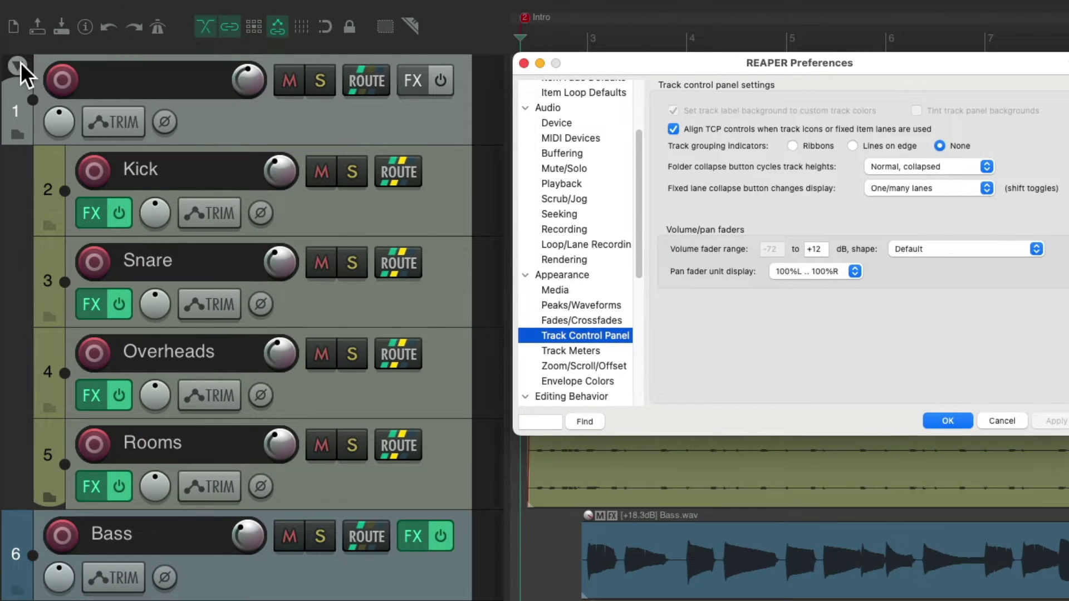
click(20, 65)
click(20, 65)
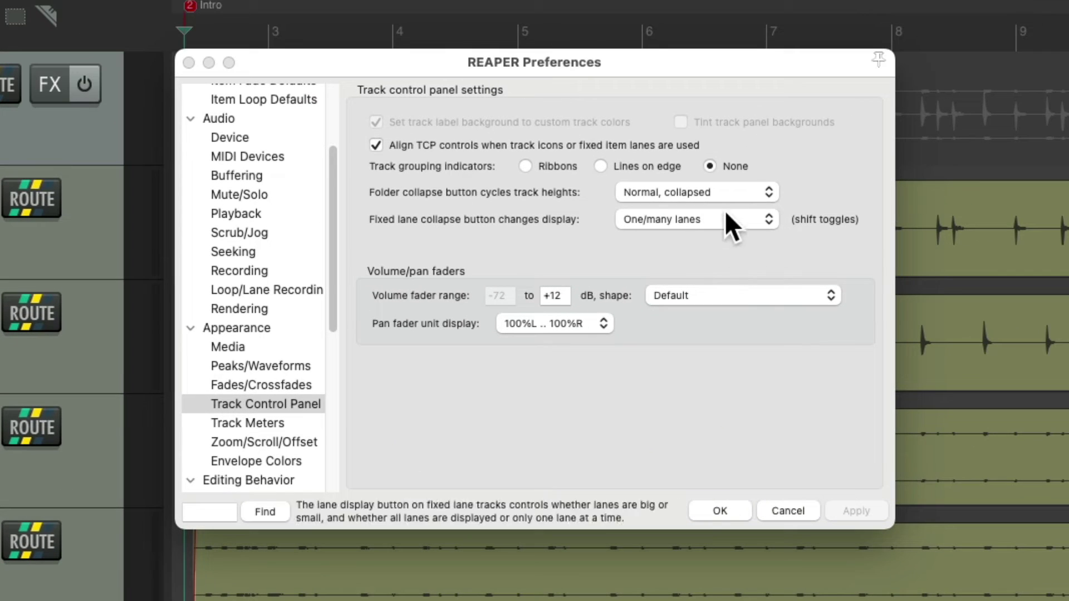
Apply the Normal, hidden folder cycle and check that collapsing hides the drum tracks
click(948, 166)
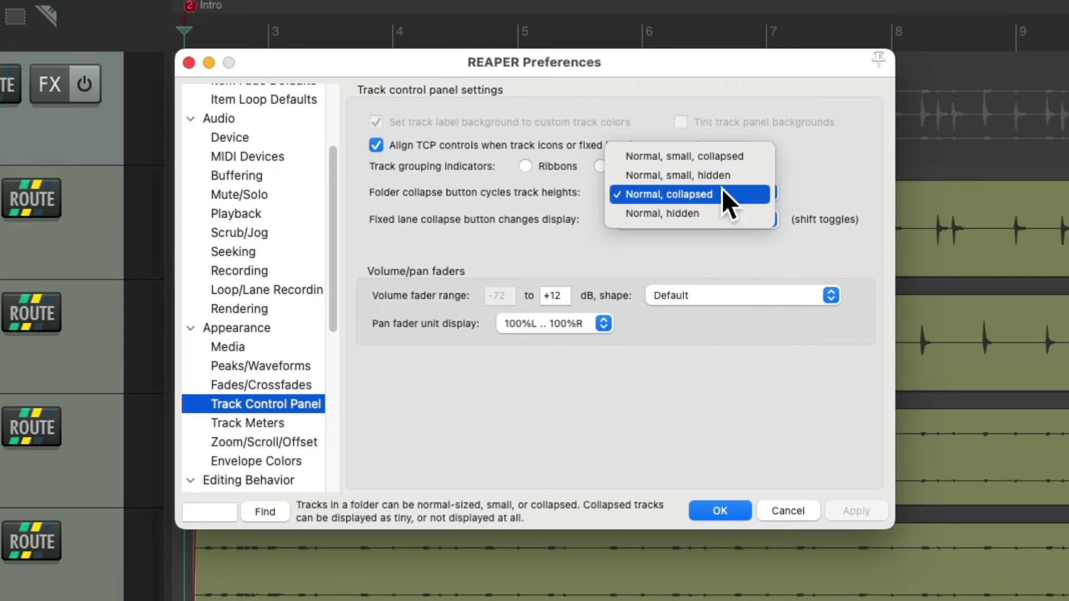
click(747, 213)
click(857, 509)
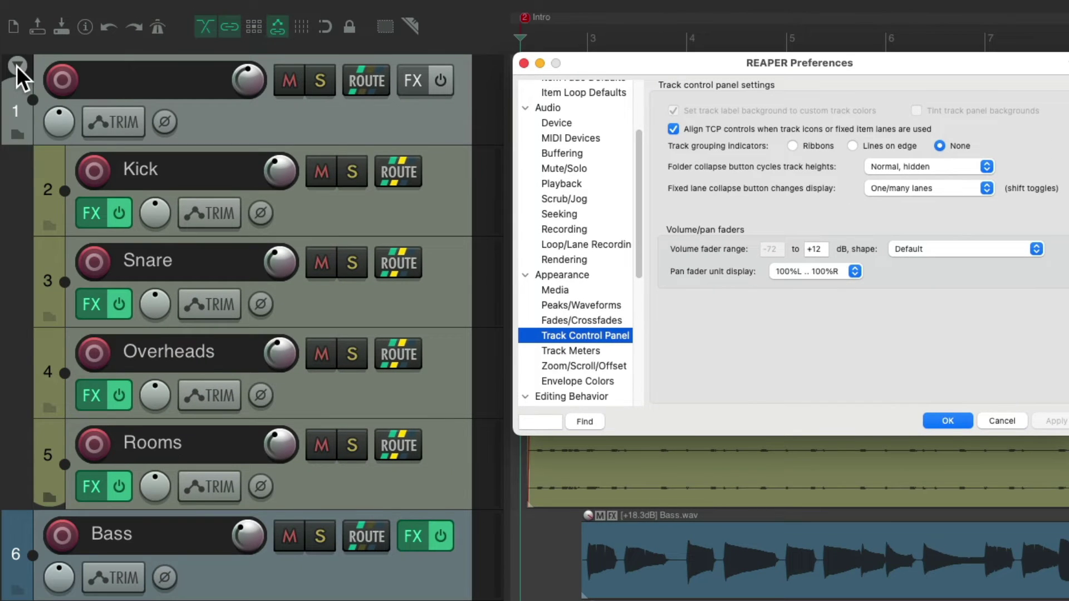
click(17, 65)
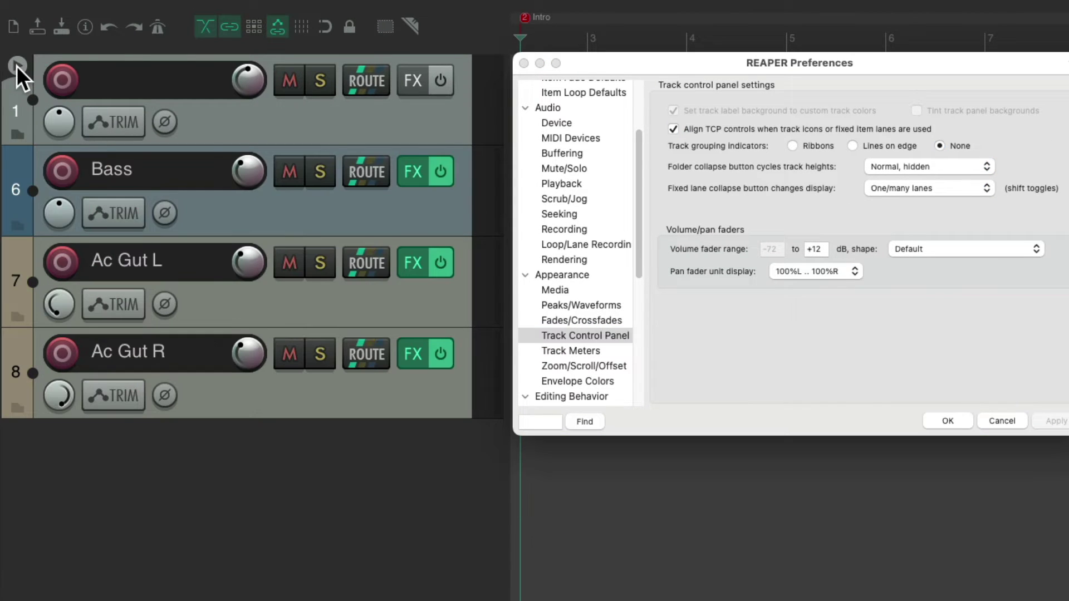
click(19, 68)
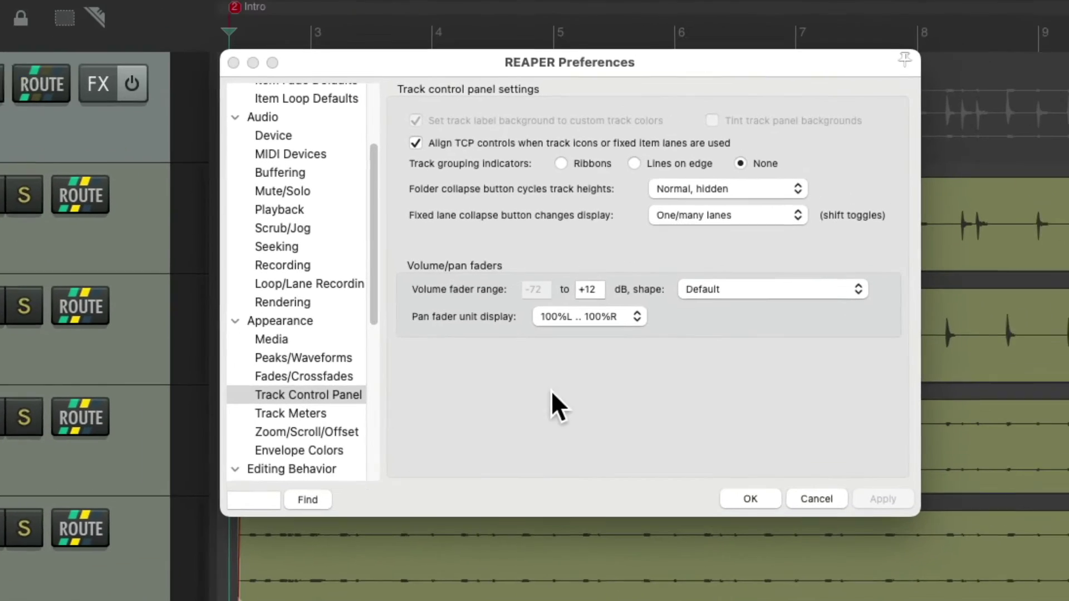
click(785, 332)
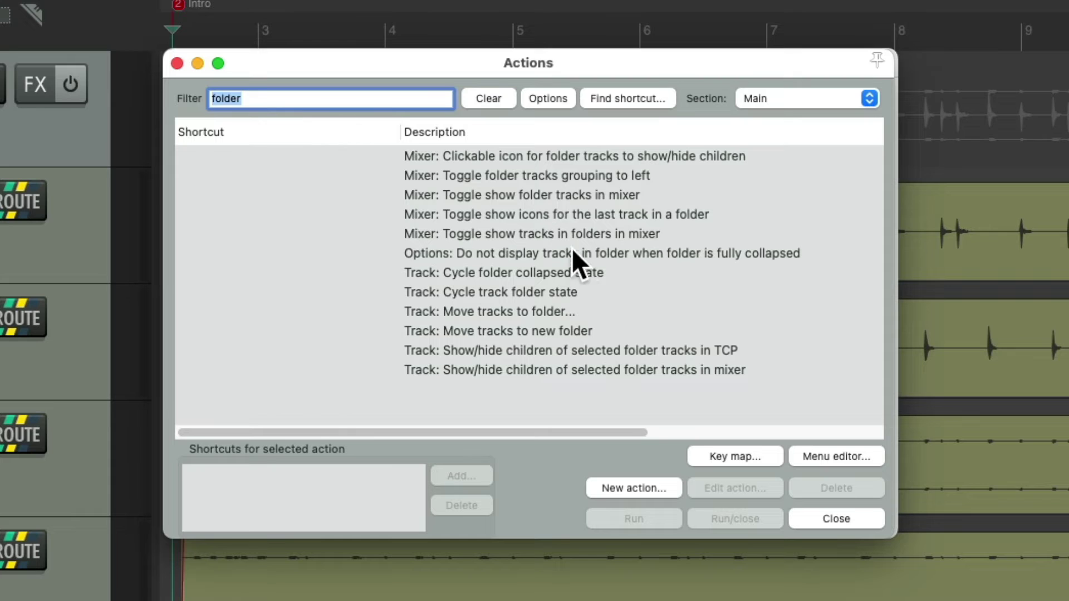
Assign Shift+Control+C to the 'Track: Cycle folder collapsed state' action
click(573, 274)
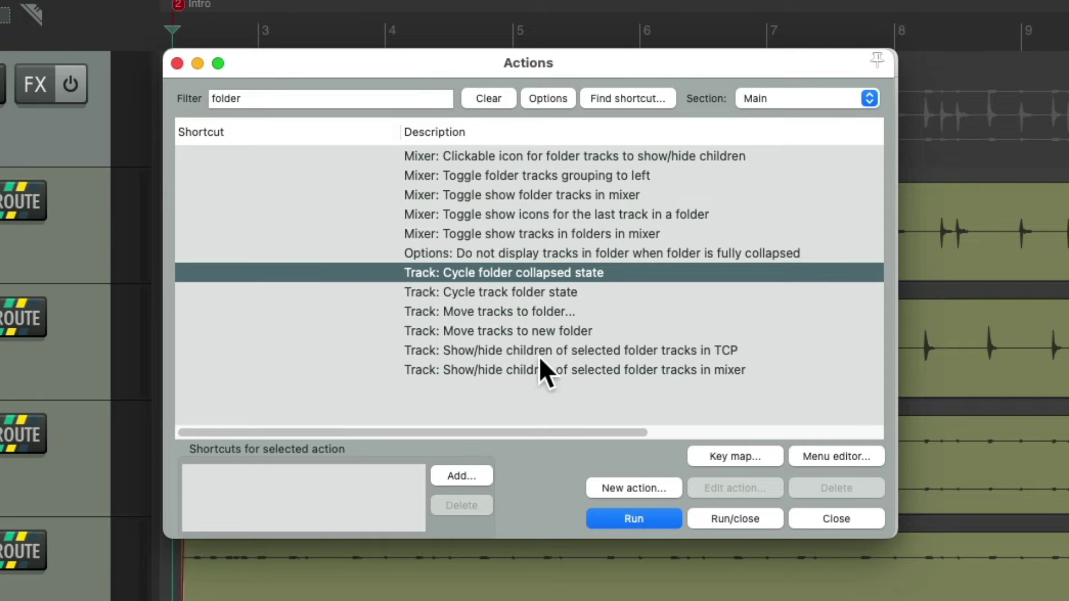
click(463, 475)
key(ctrl+shift+c)
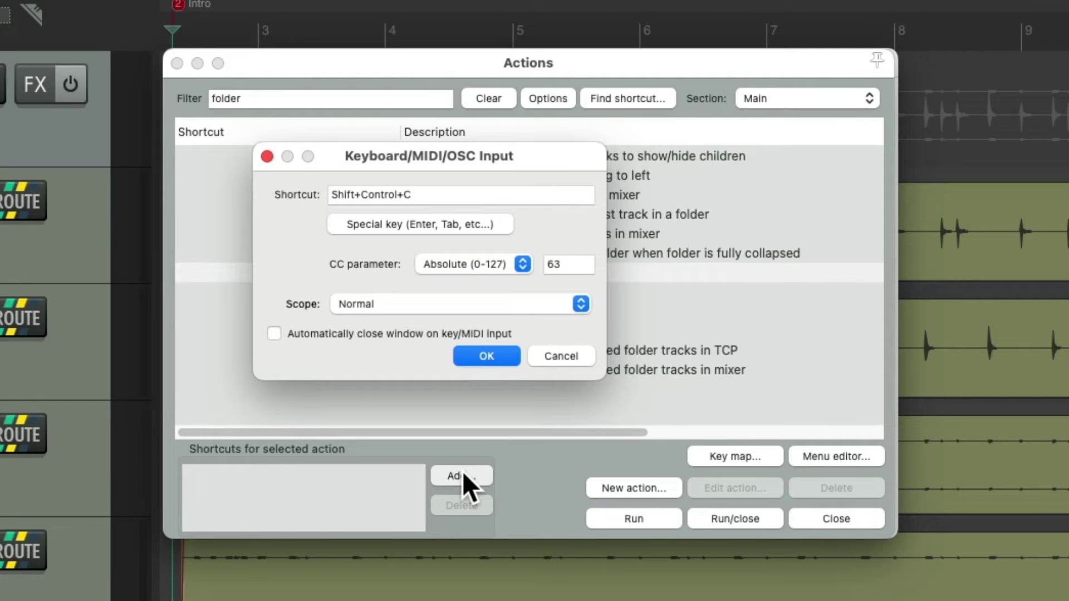
click(493, 352)
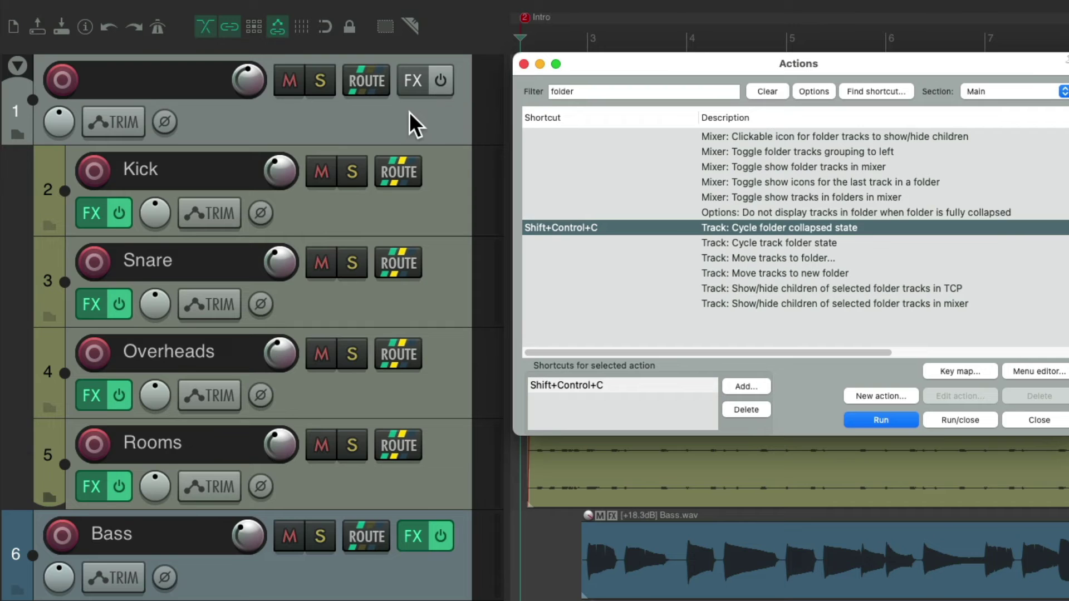
Select the drums folder and press Shift+Control+C twice to collapse and expand it
click(308, 116)
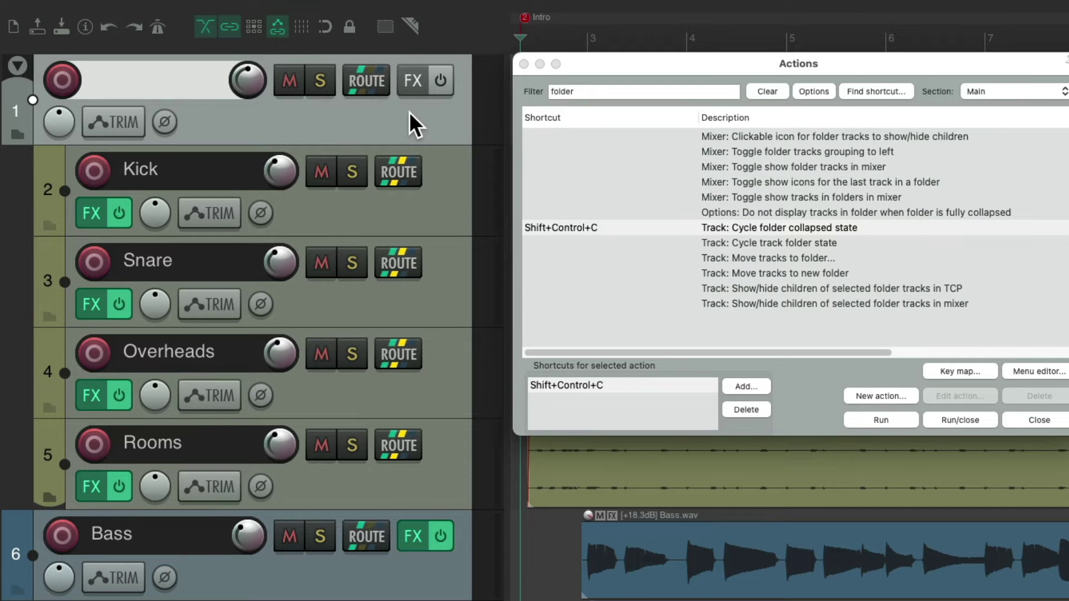
key(ctrl+shift+c)
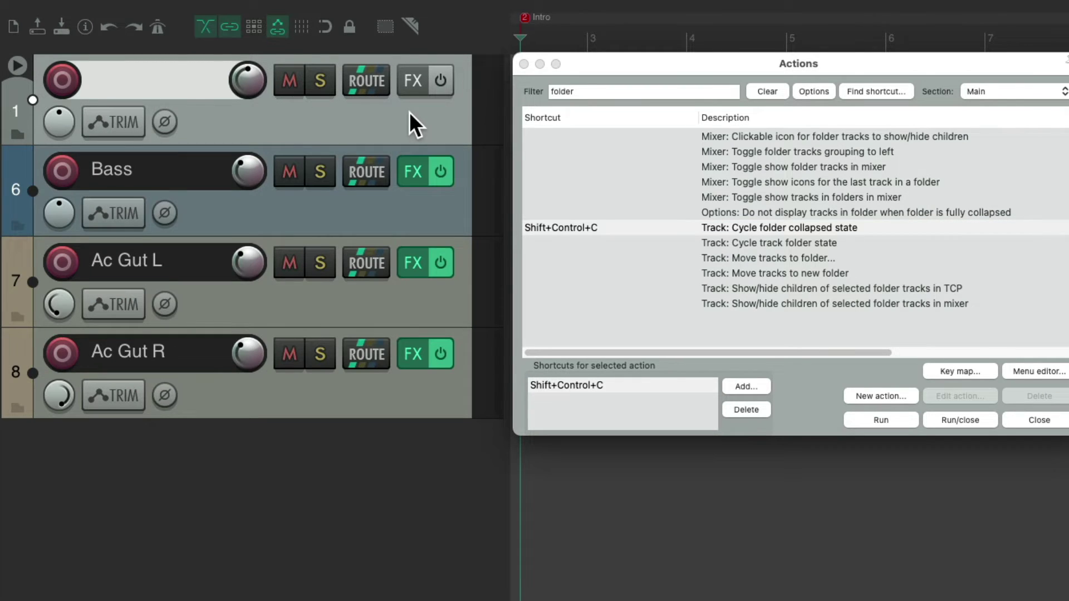
key(ctrl+shift+c)
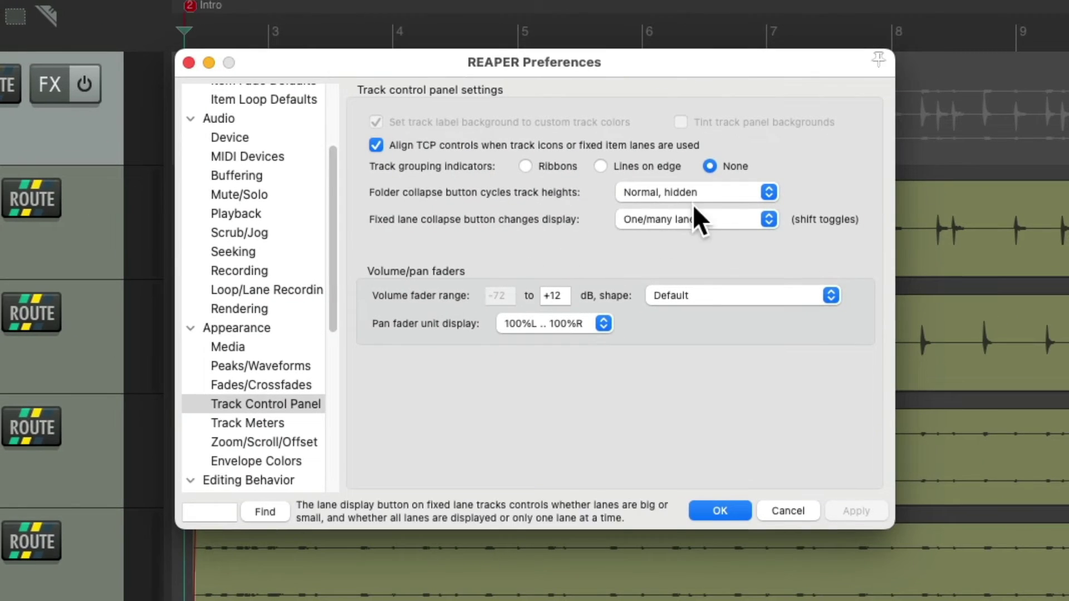
Set the folder cycle to Normal, small, collapsed and shrink the drum tracks to small, then collapsed
click(719, 192)
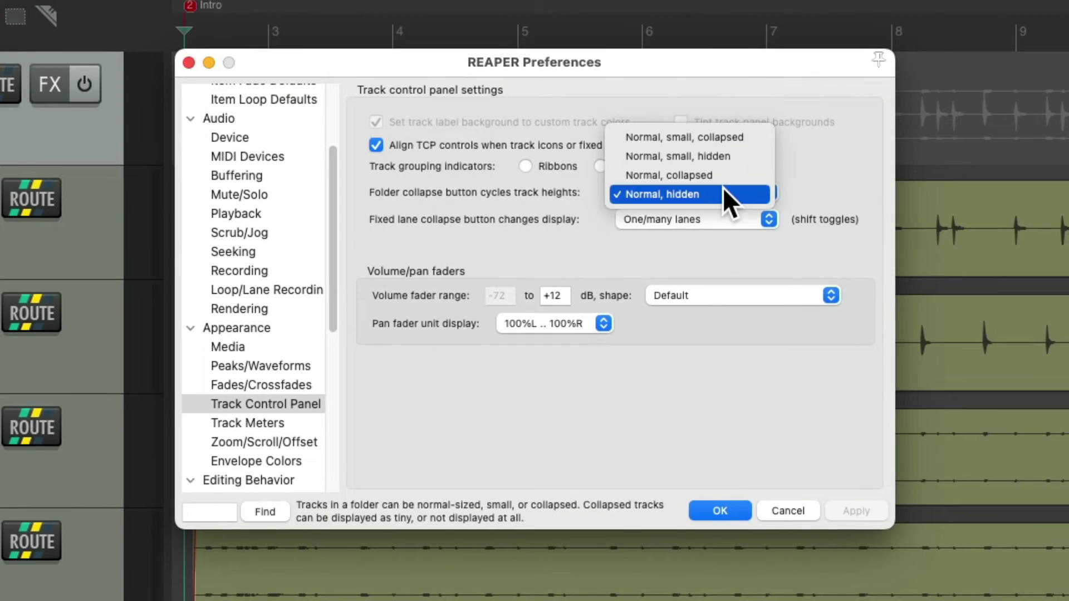
click(744, 136)
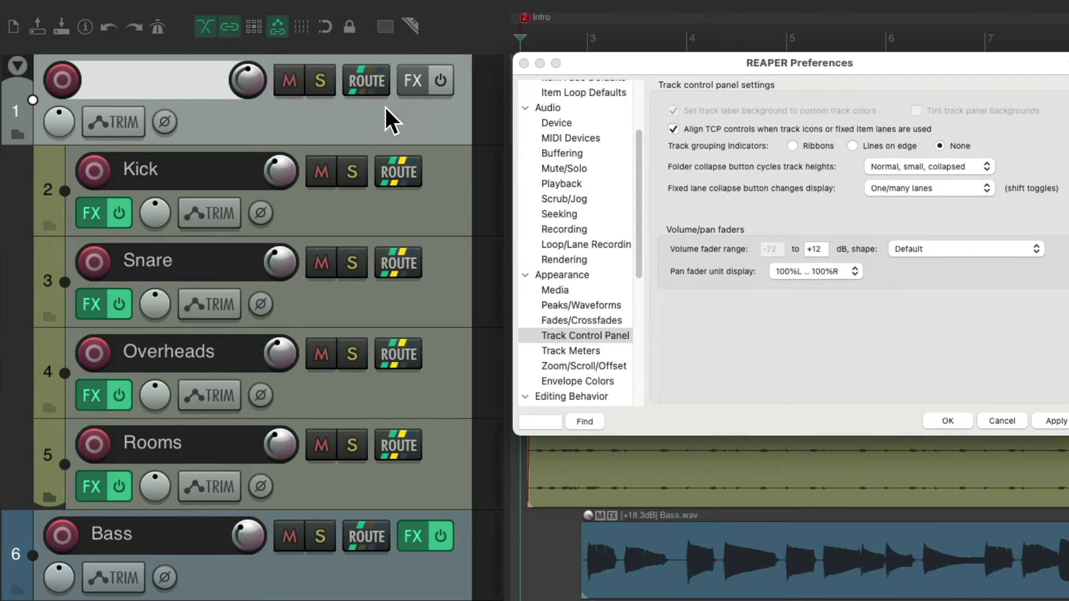
double_click(375, 126)
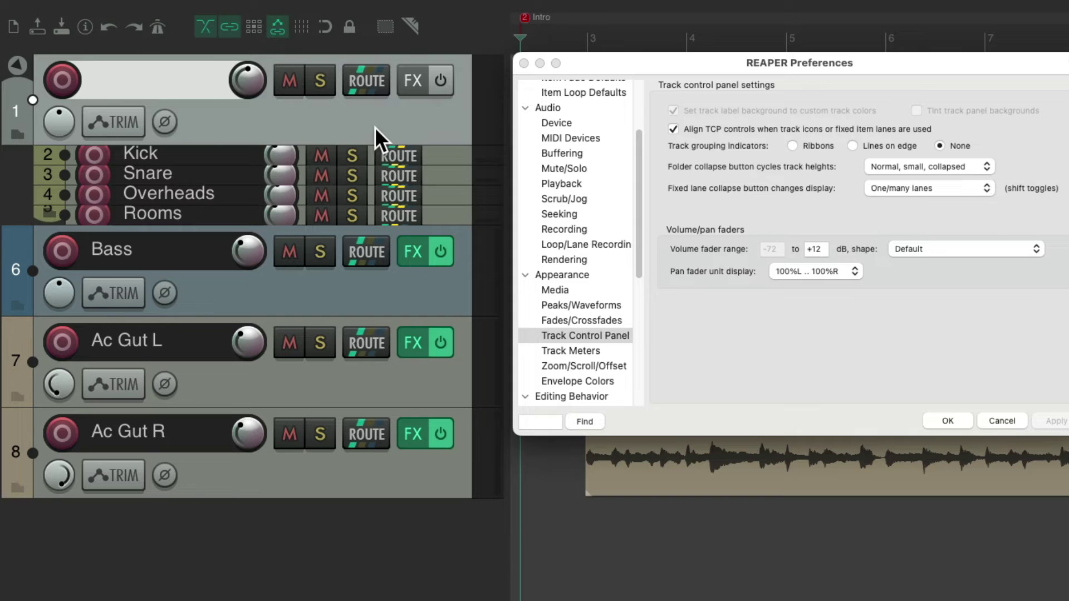
double_click(375, 127)
Restore the drum tracks to full height, then change the cycle to Normal, small, hidden
double_click(376, 126)
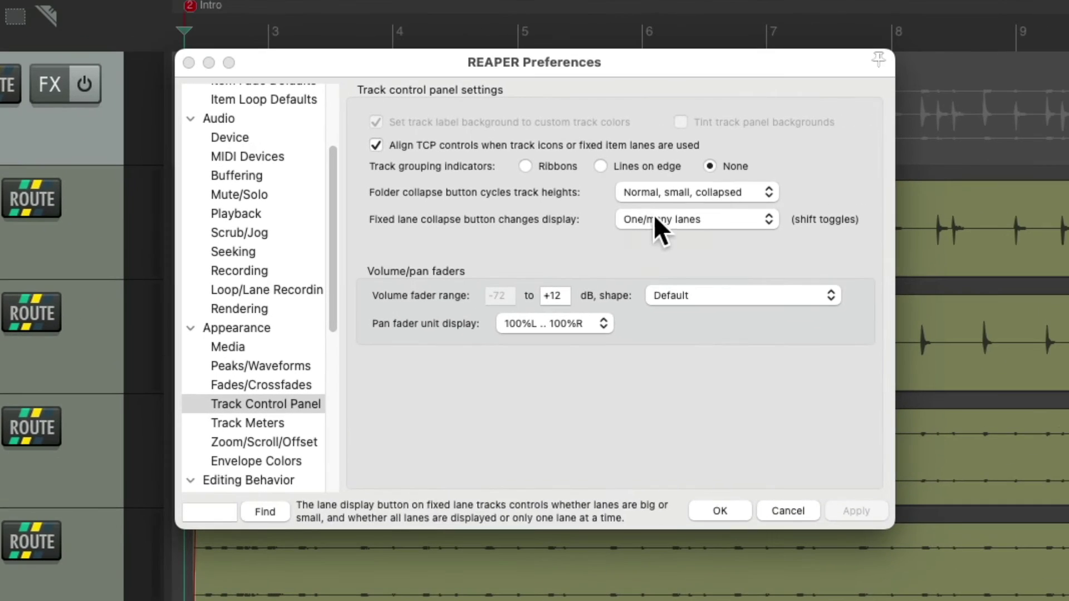
click(940, 164)
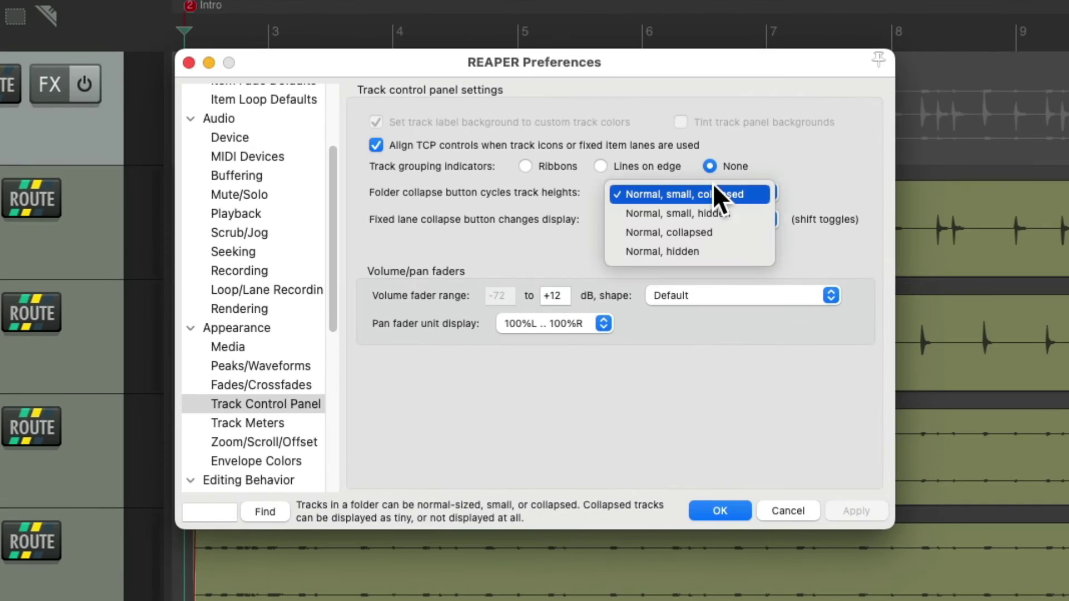
click(752, 212)
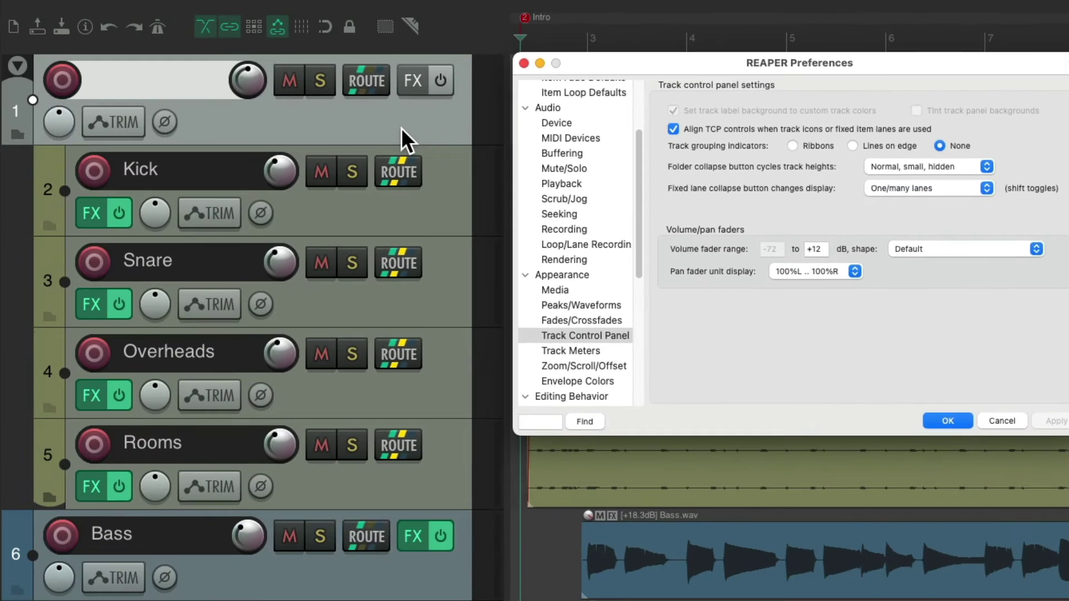
Cycle the drums folder through small, hidden and back to full-height tracks
double_click(401, 129)
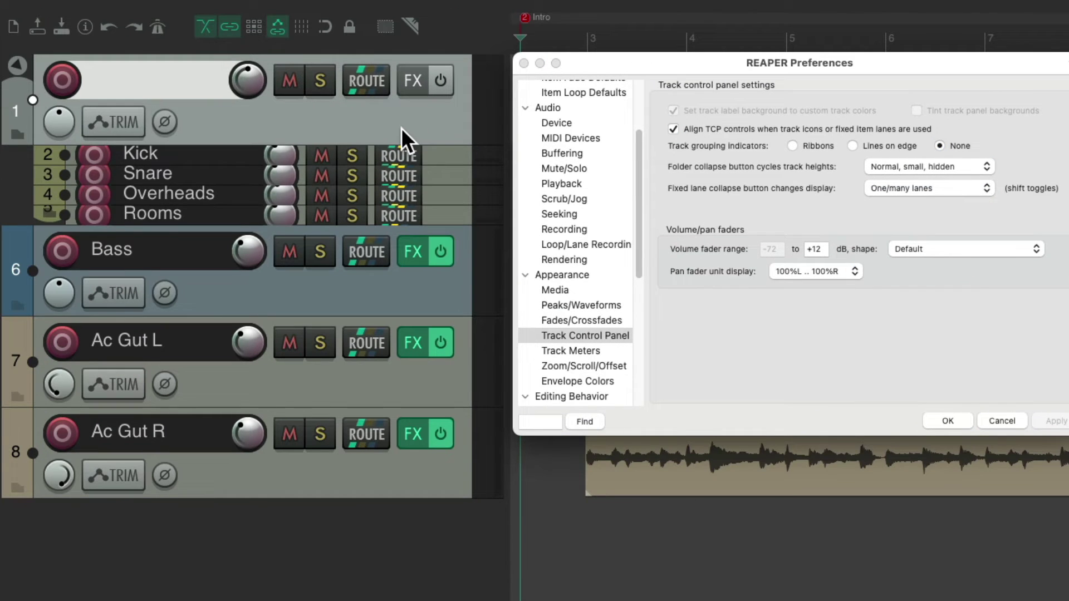
double_click(401, 130)
double_click(401, 128)
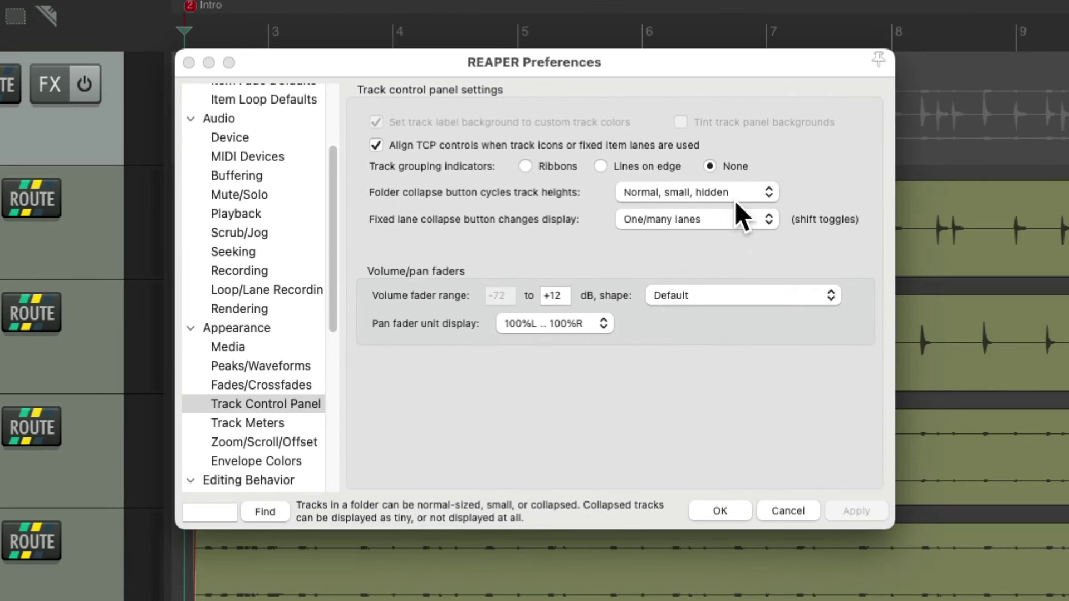
Set folder collapsing back to 'Normal, small, collapsed' and apply it
click(735, 199)
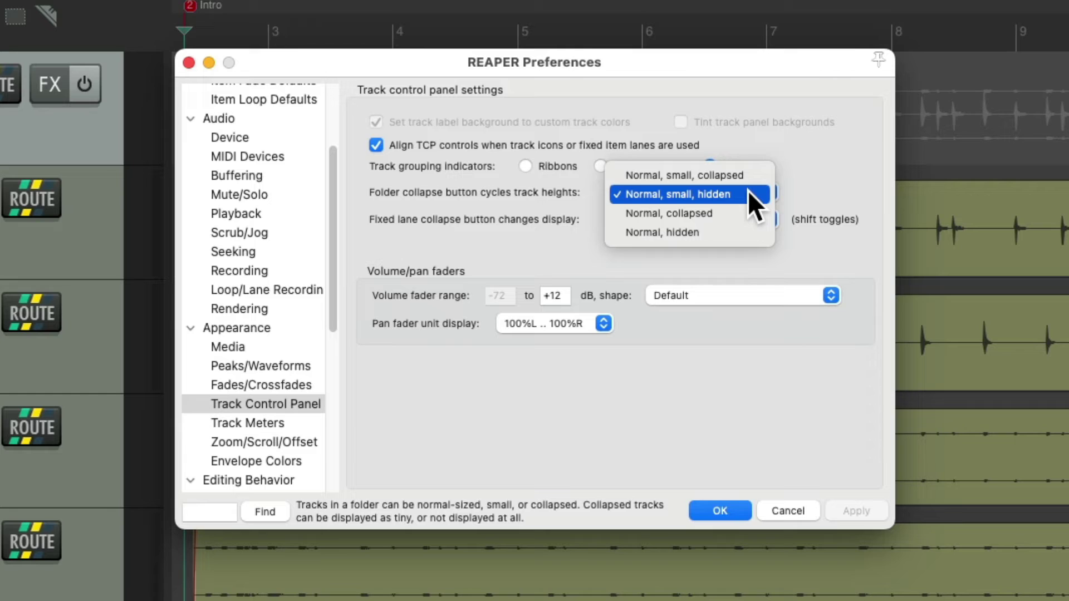
click(749, 176)
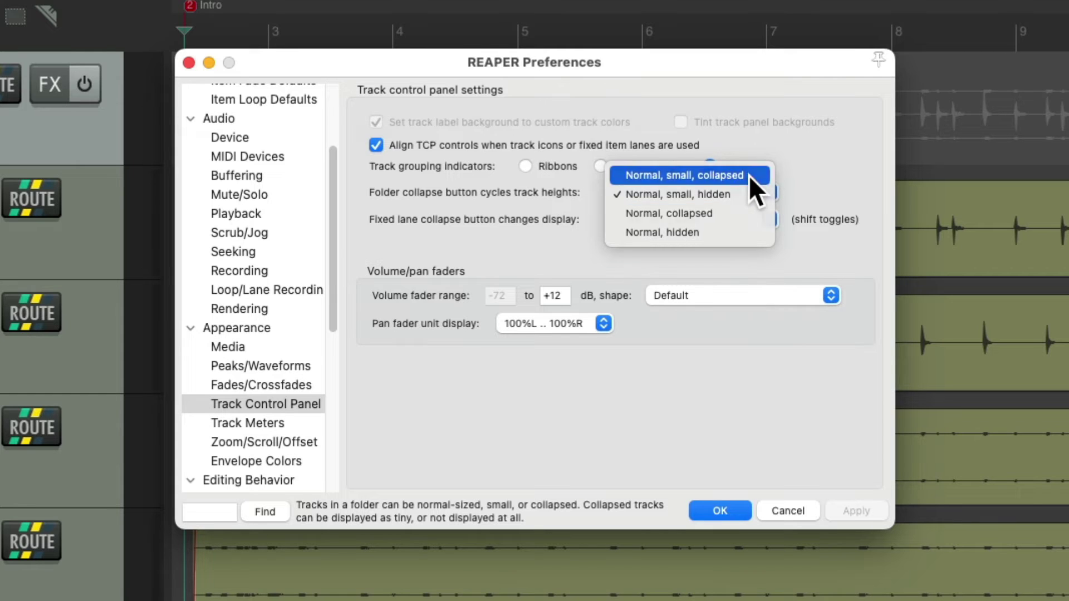
click(850, 511)
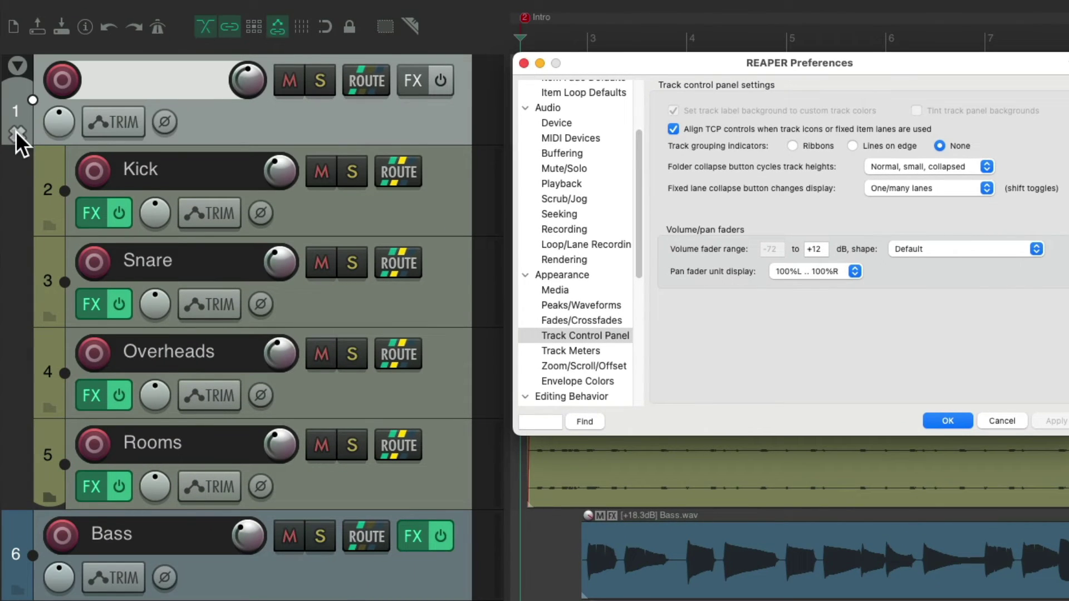
click(15, 132)
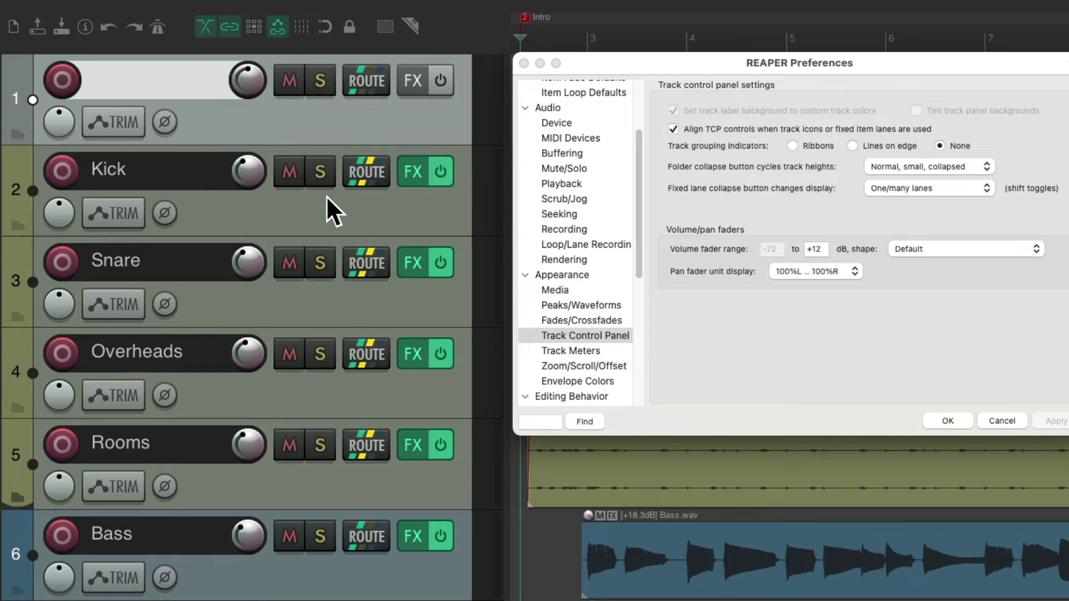
click(362, 208)
shift+click(377, 482)
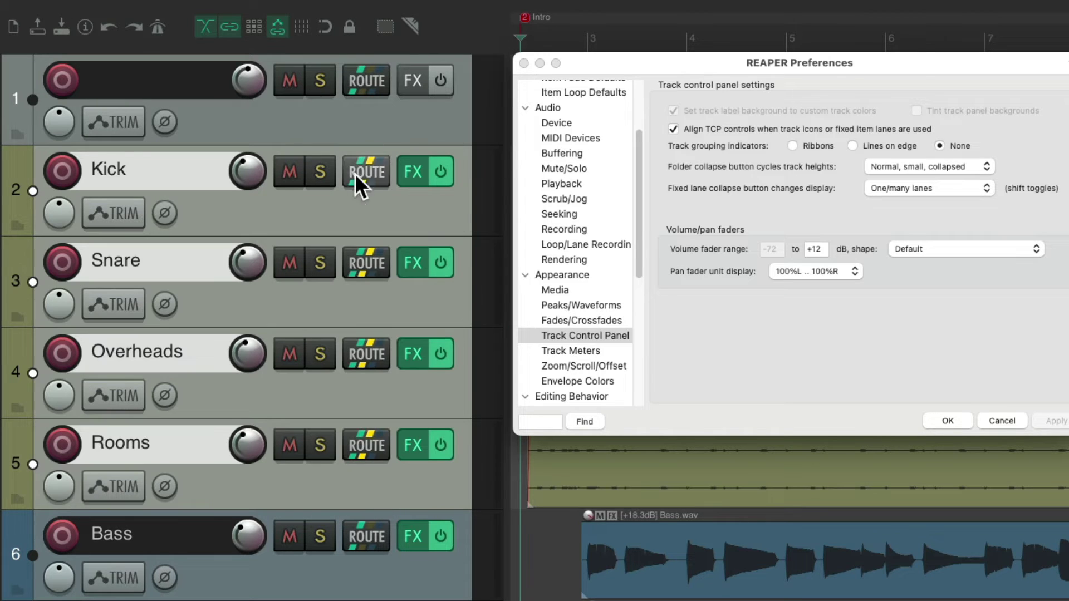
drag(336, 199, 333, 91)
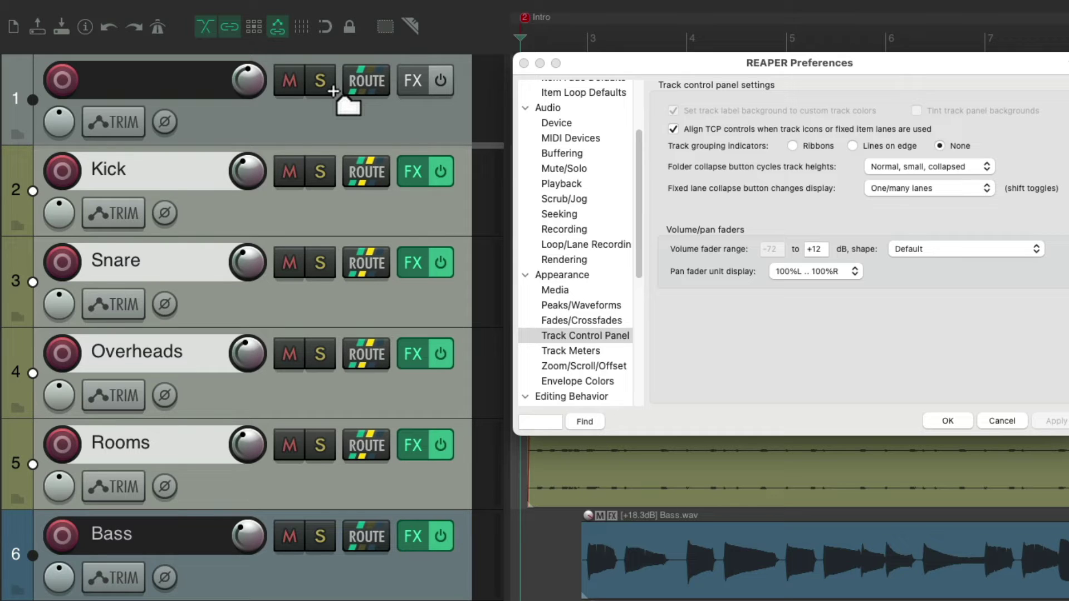
drag(333, 91, 341, 122)
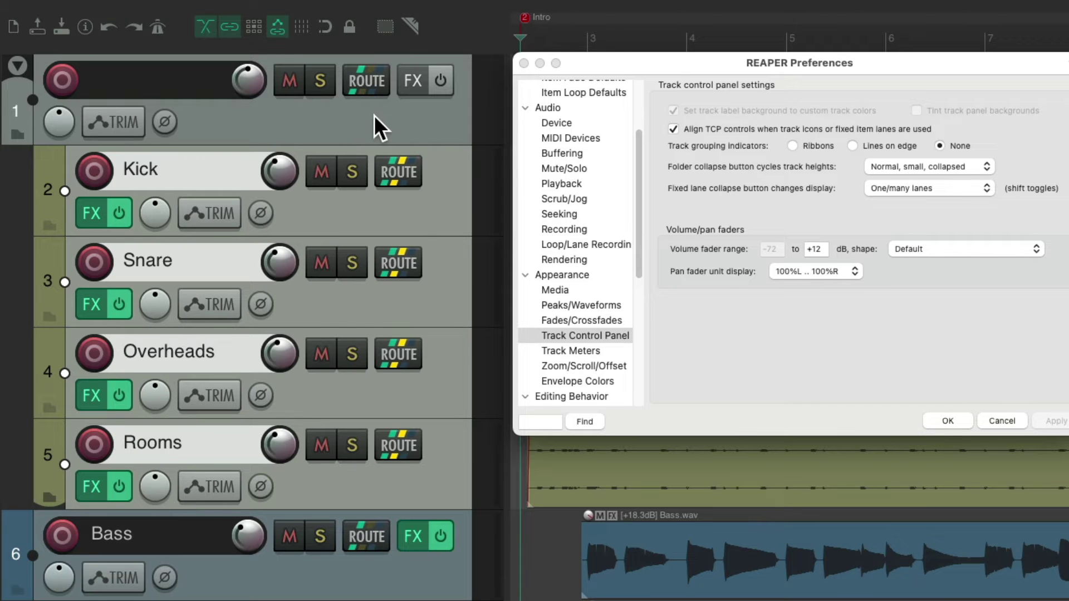
key(super+z)
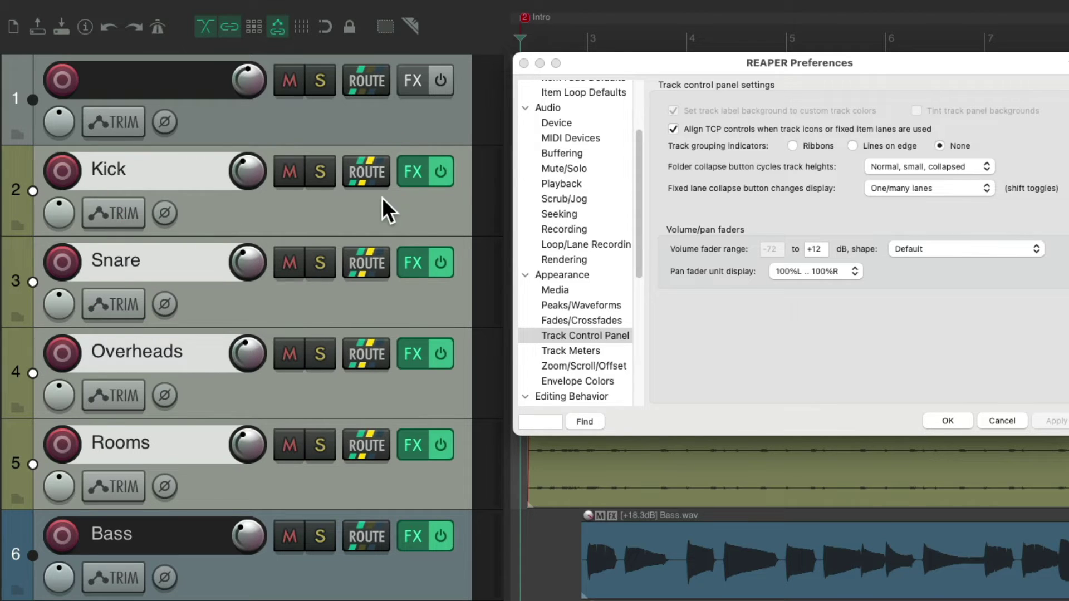
drag(382, 195, 24, 146)
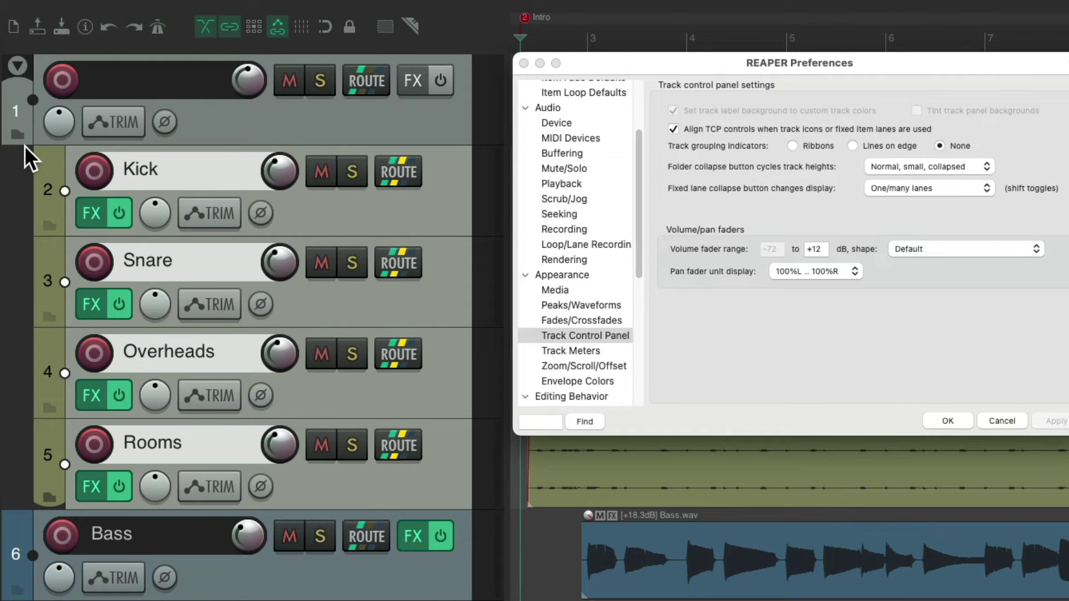
key(super+z)
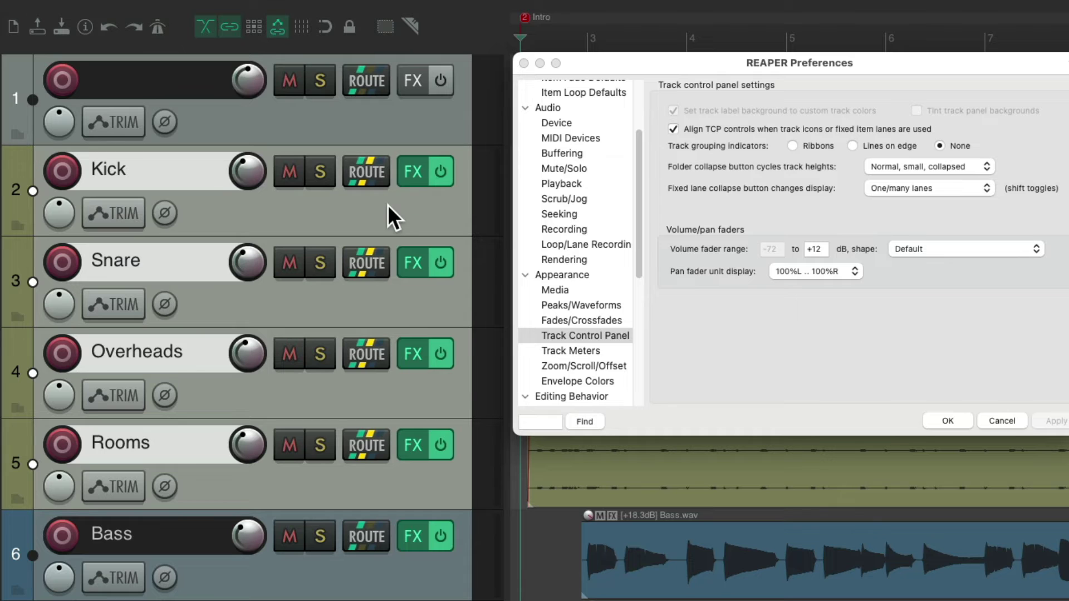
drag(388, 195, 375, 114)
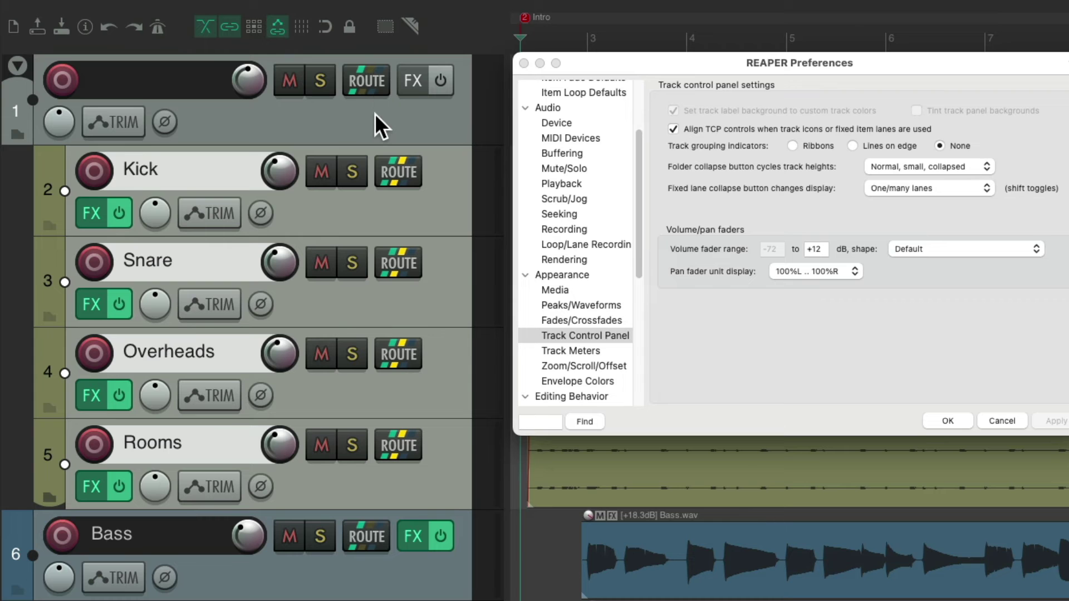
key(ctrl+z)
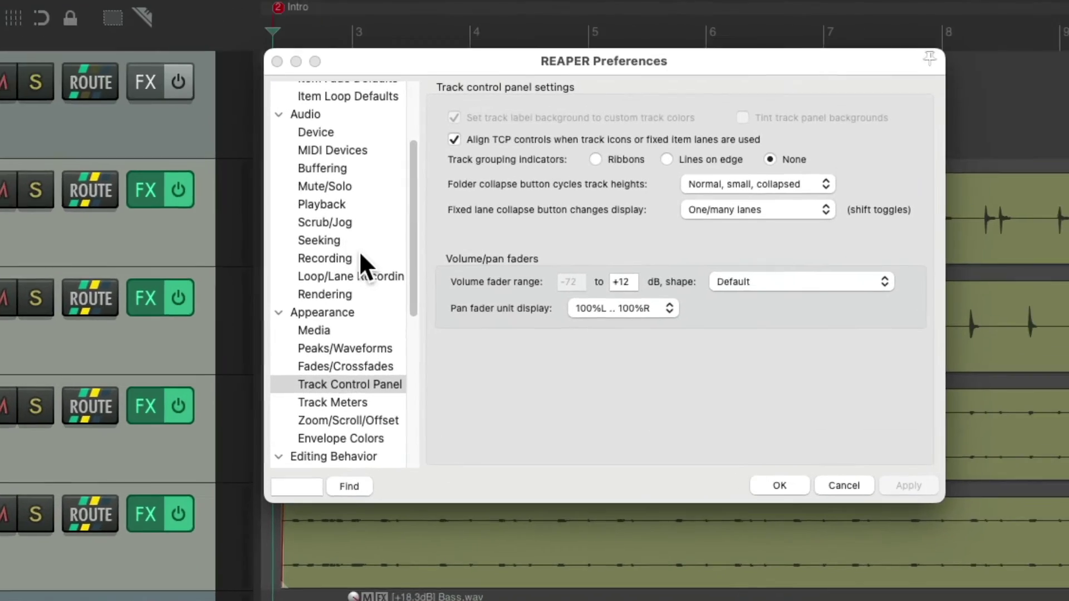
scroll(597, 229, down, 5)
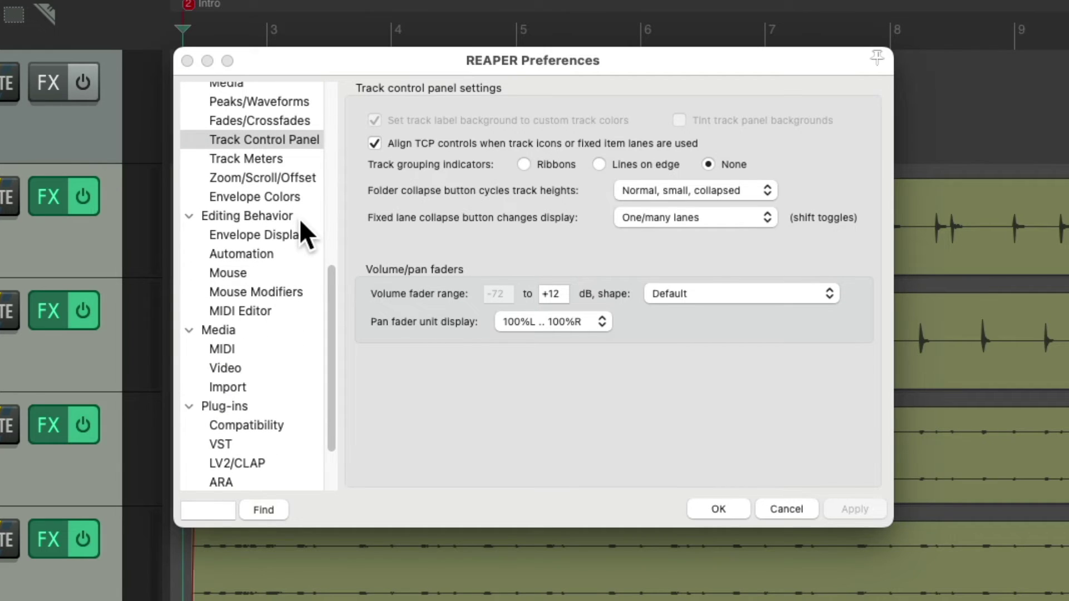
In Mouse preferences, set drag-reordering to create folders 'Over left side, or over folder icon' and apply
click(285, 270)
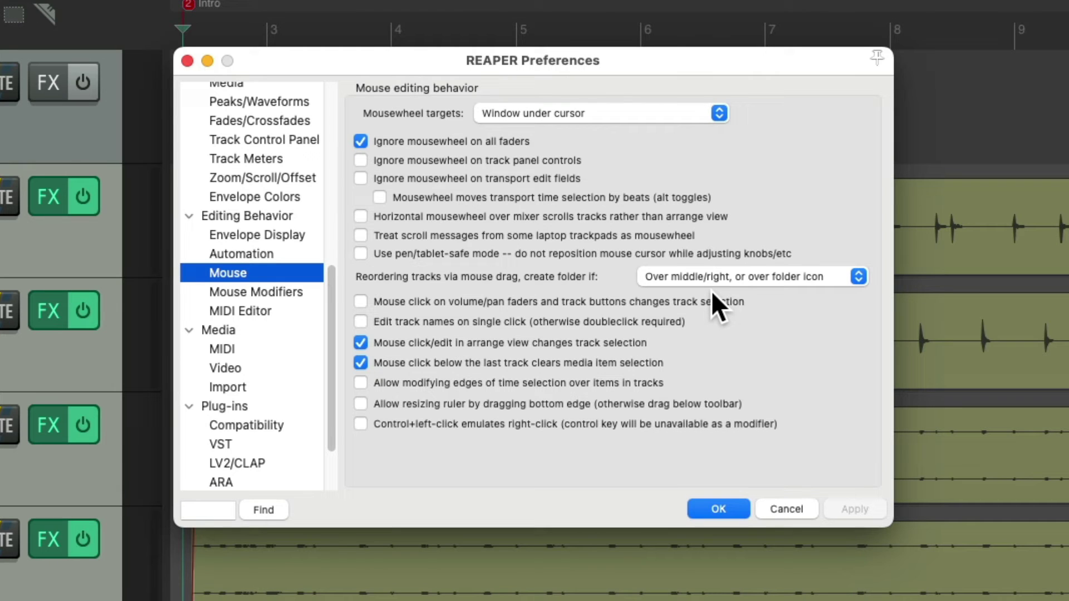
click(755, 276)
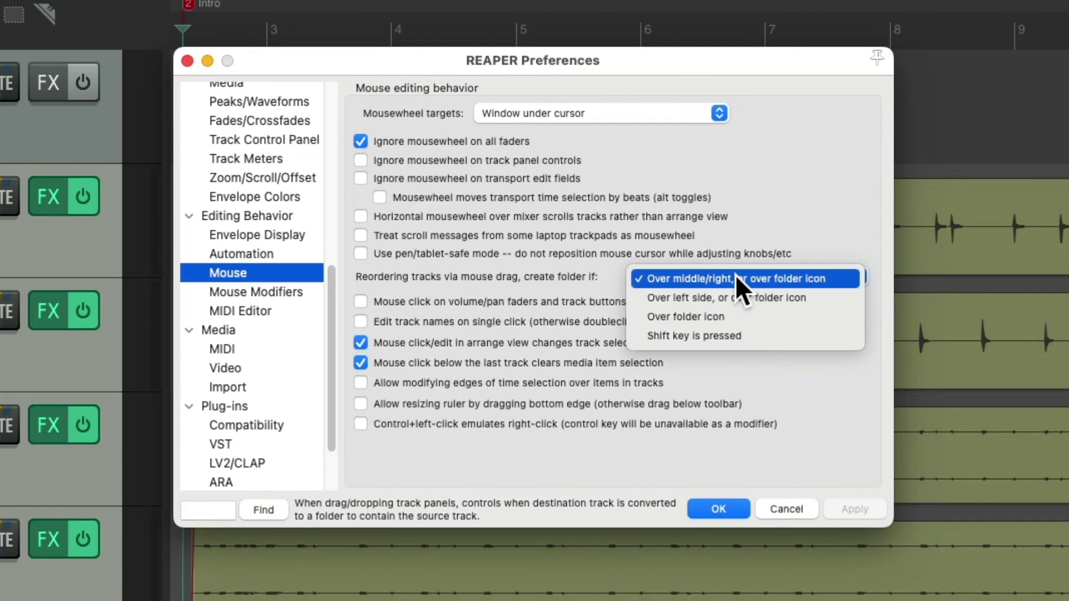
click(763, 305)
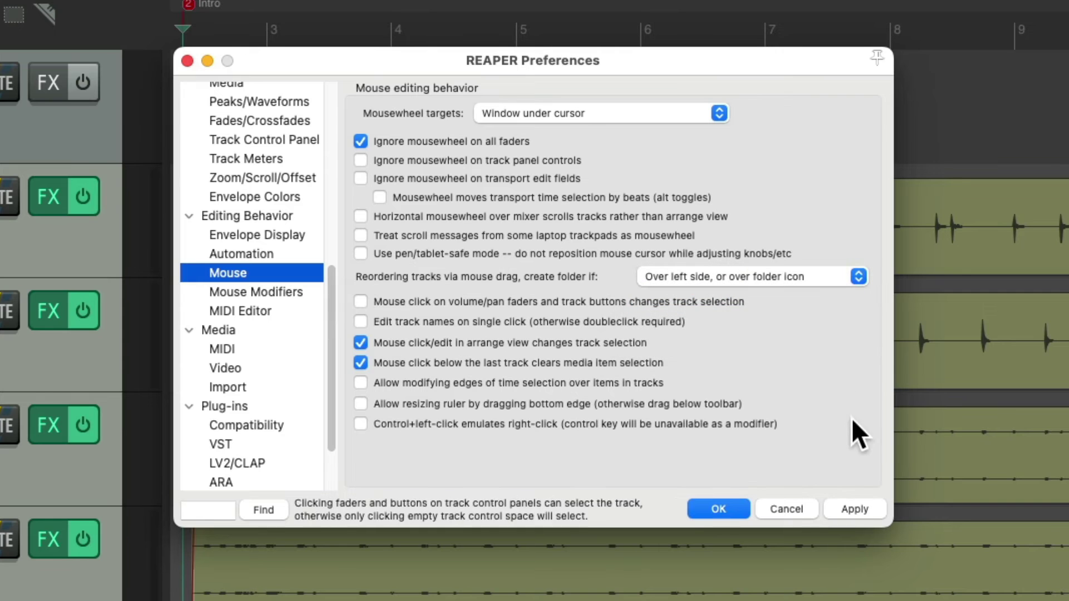
click(869, 505)
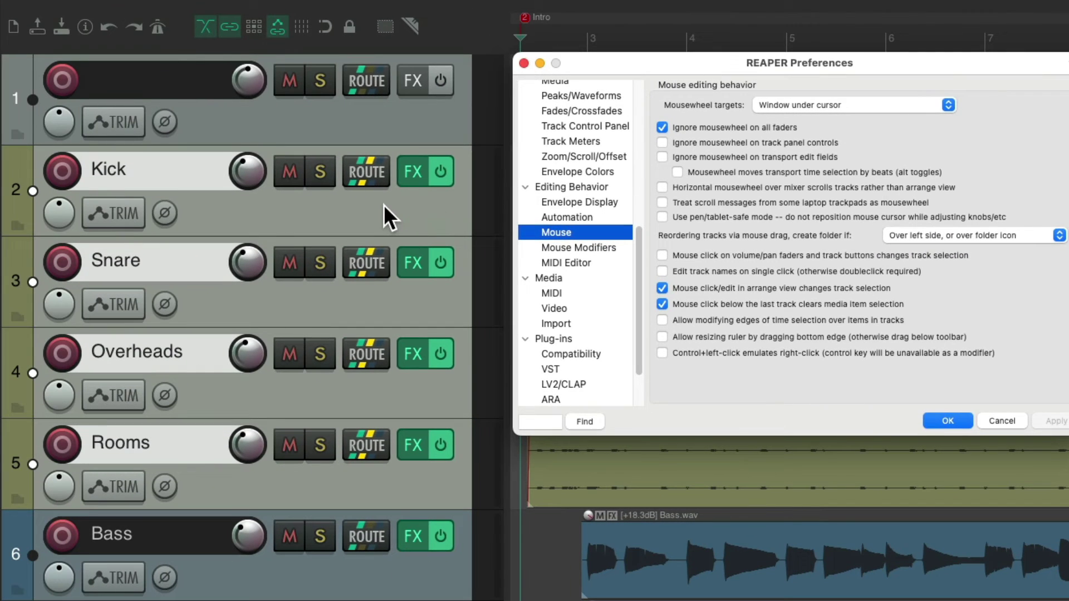
click(393, 78)
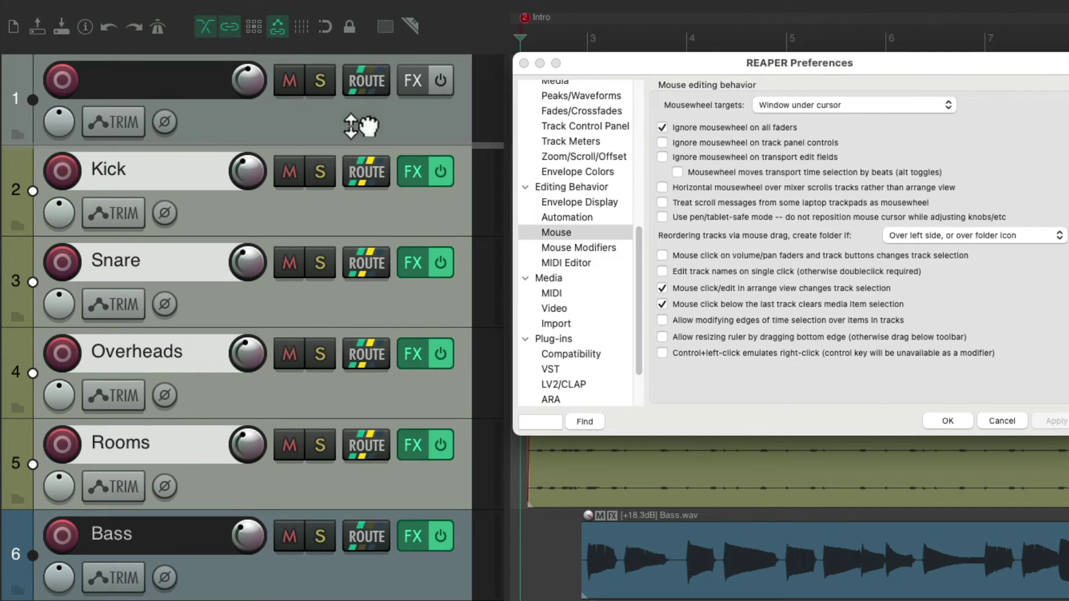
drag(342, 131, 124, 99)
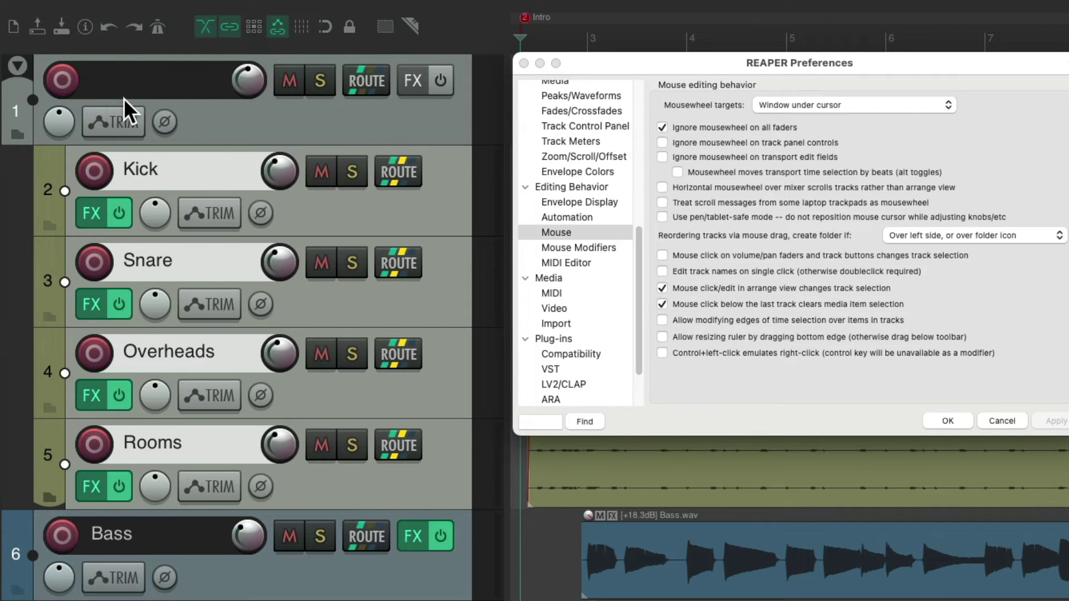
key(super+z)
drag(303, 199, 29, 143)
key(super+z)
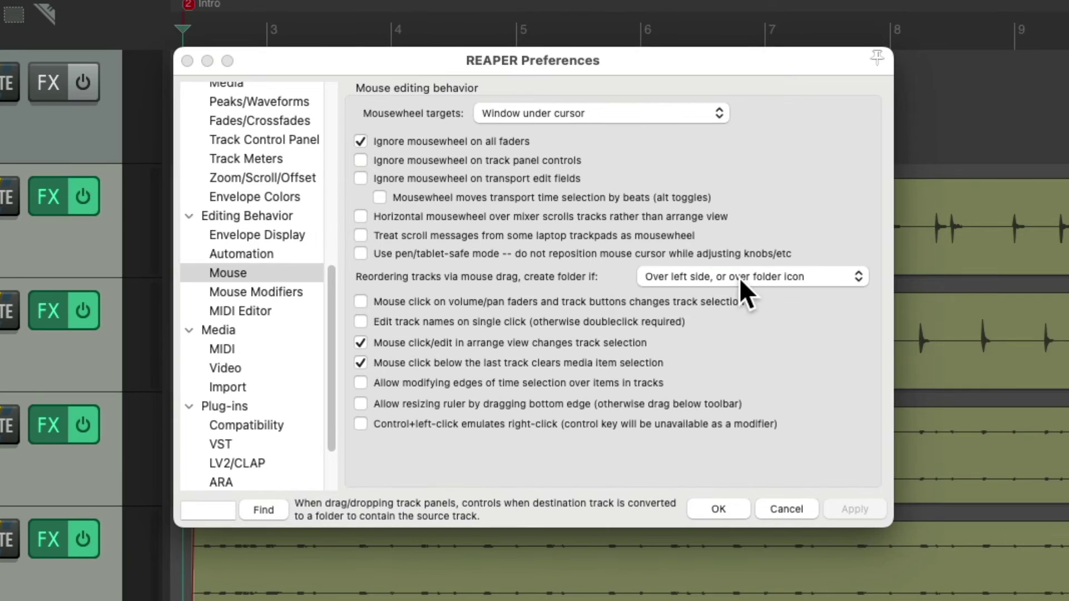
Set the create-folder condition to 'Over folder icon' and apply it
click(965, 237)
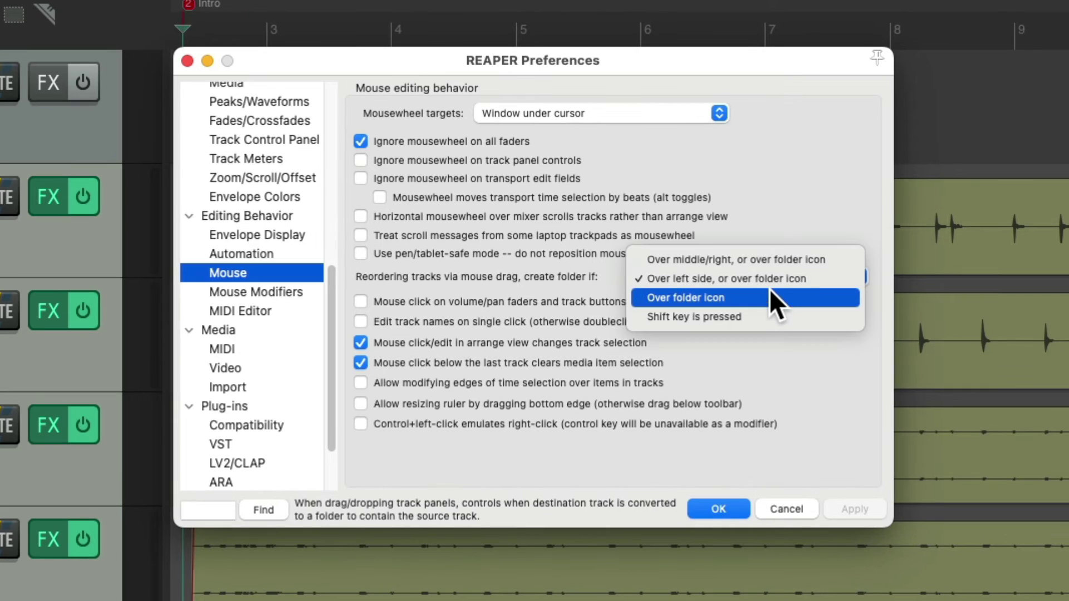
click(768, 297)
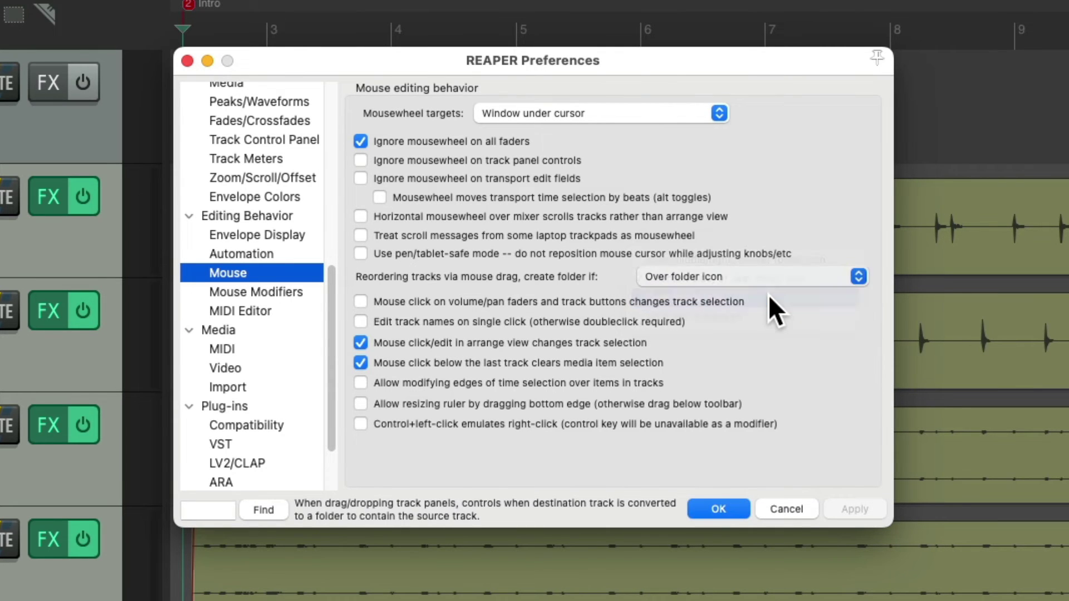
click(866, 507)
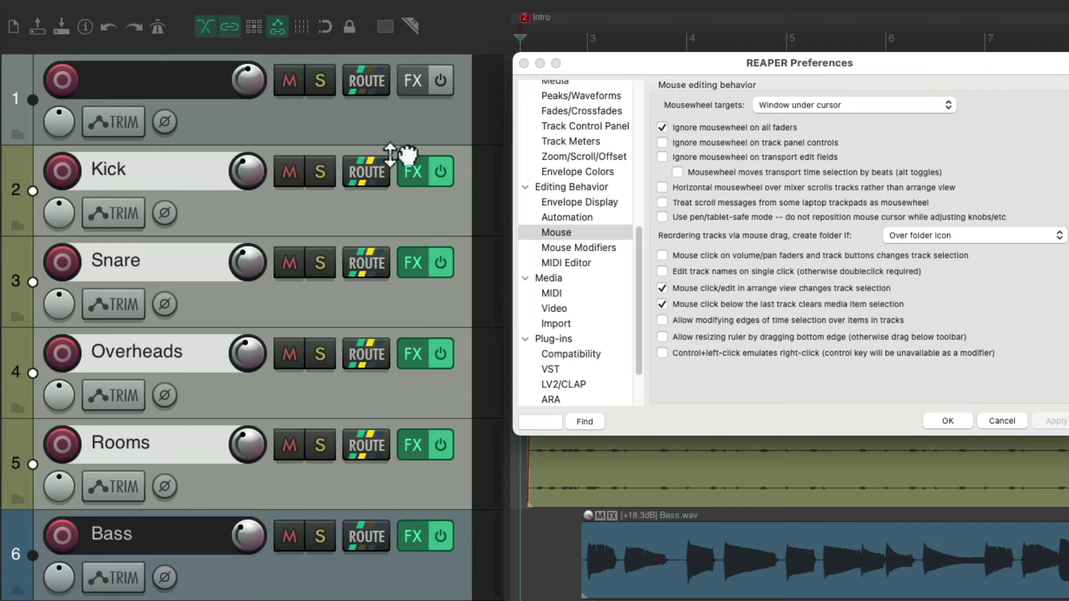
Test by dropping the drum tracks onto track 1's folder icon, then undo the nesting
drag(390, 155, 366, 93)
drag(391, 149, 12, 137)
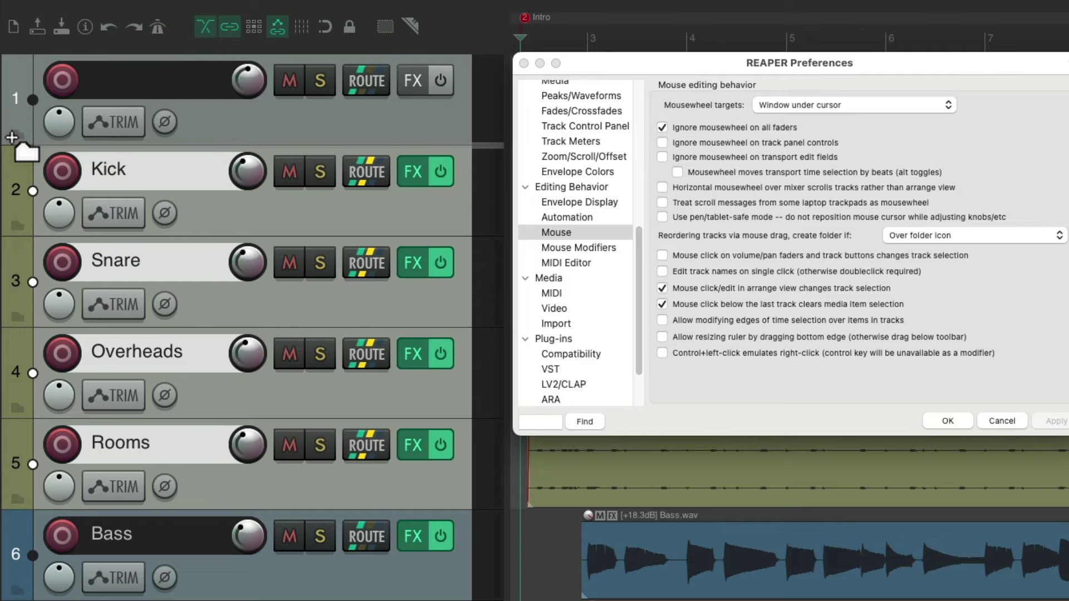
drag(11, 137, 22, 145)
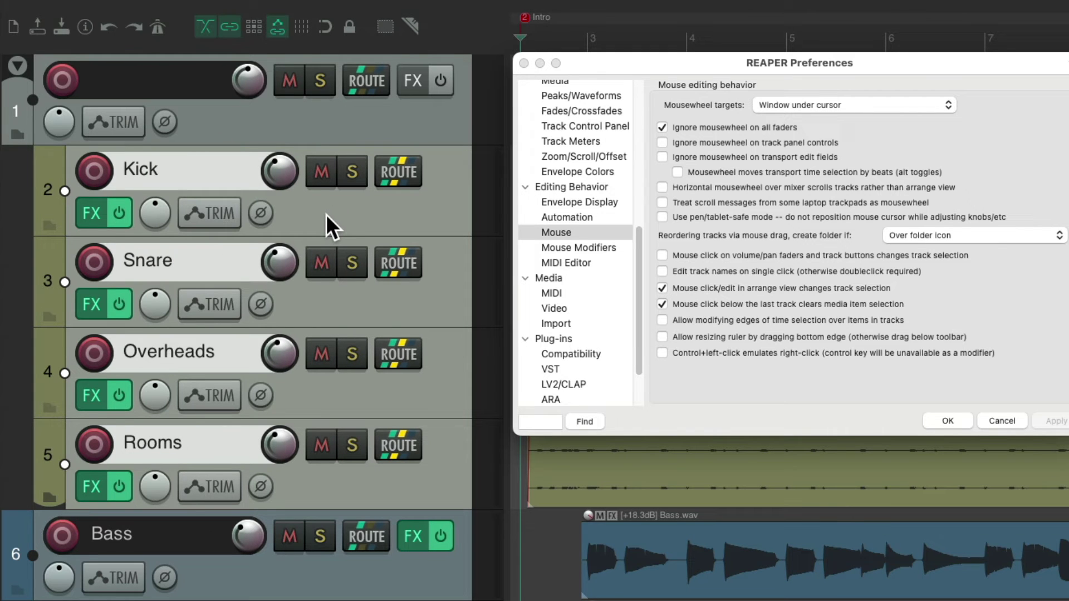
key(super+z)
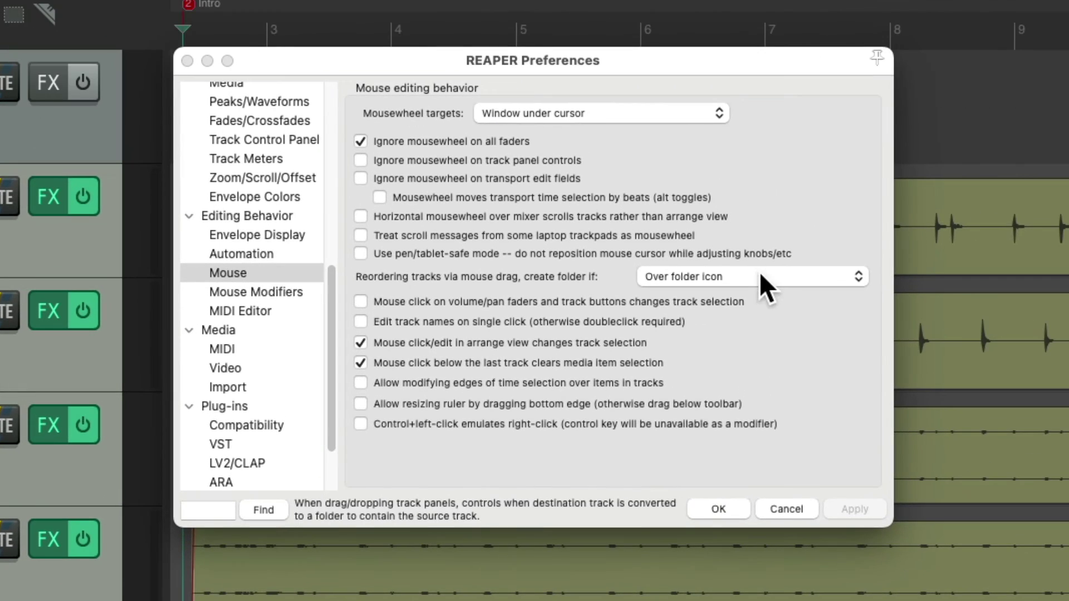
Set the create-folder condition to 'Shift key is pressed' and apply it
click(763, 283)
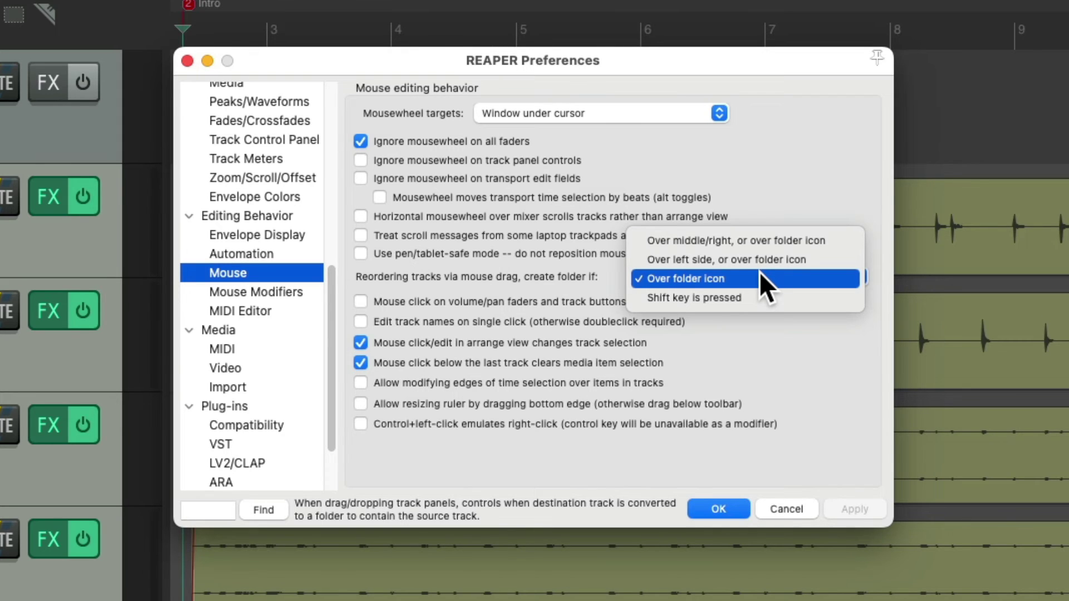
click(784, 293)
click(863, 507)
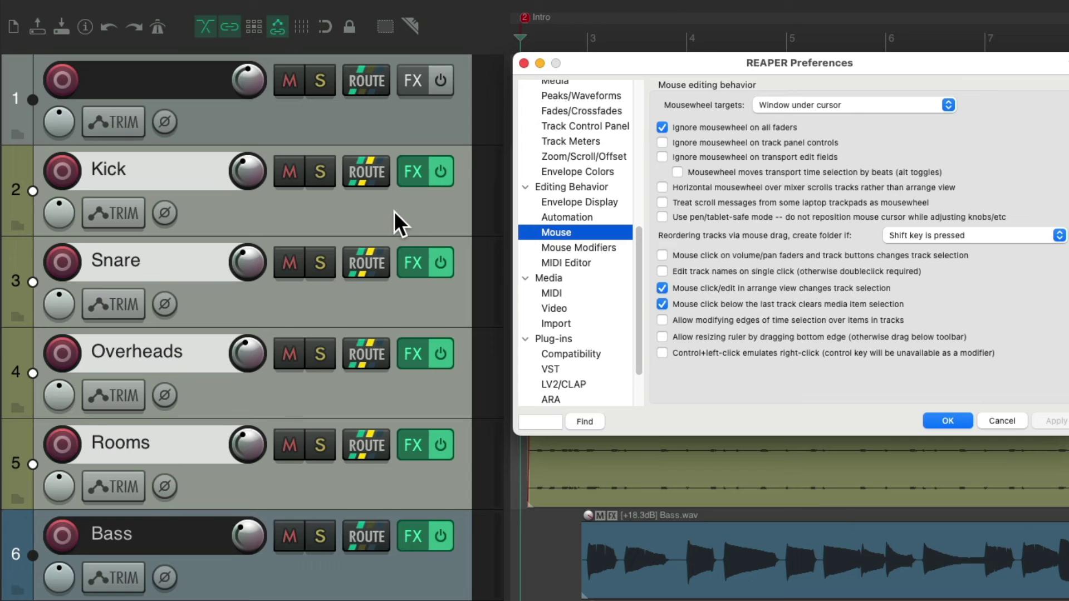
Test a Shift-held drag of the drum tracks onto track 1, then undo it
drag(393, 206, 256, 102)
key(shift)
key(ctrl+z)
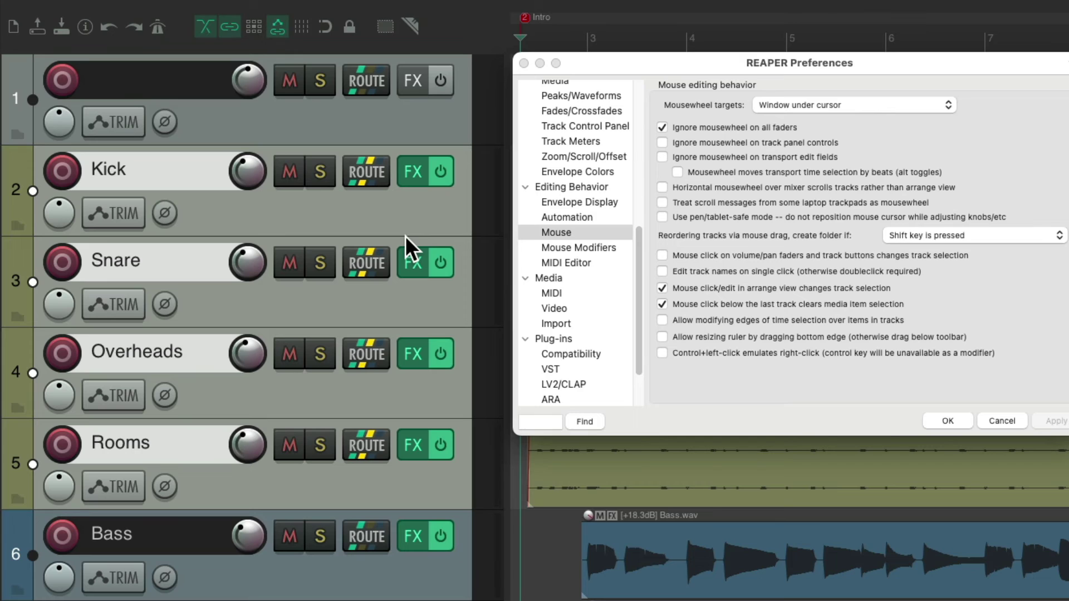
Select Kick through Rooms and Shift-drag them onto track 1 to nest them in its folder
click(375, 204)
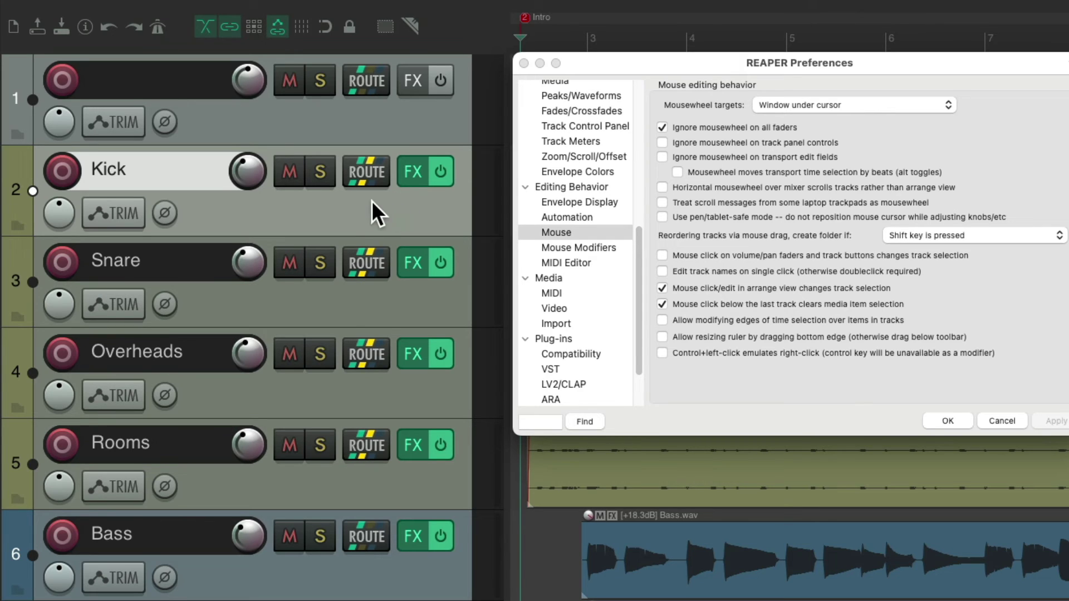
shift+click(373, 475)
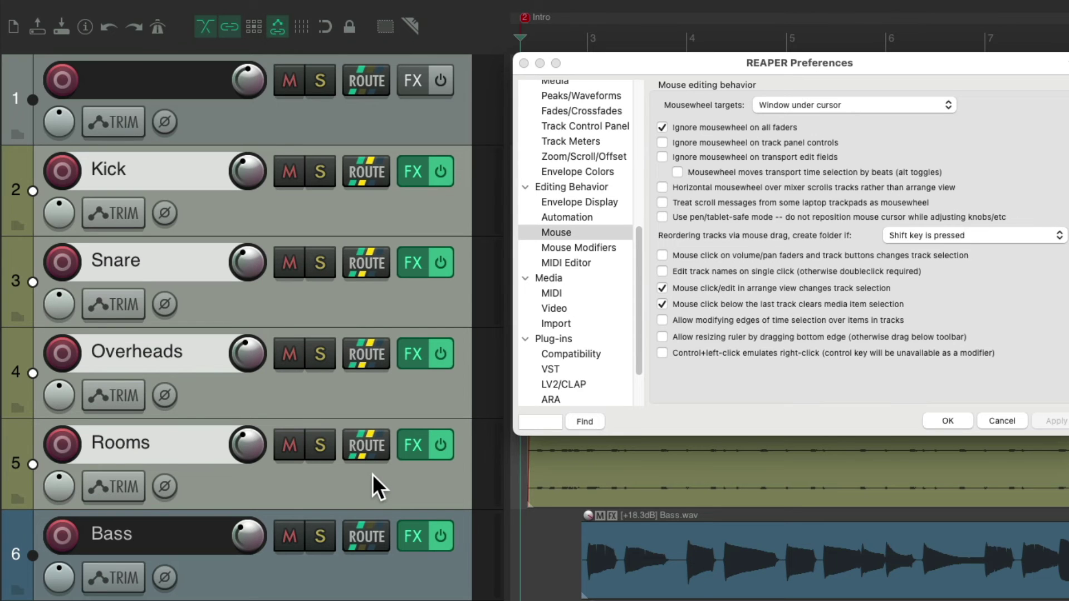
drag(359, 215, 275, 119)
key(shift)
key(shift)
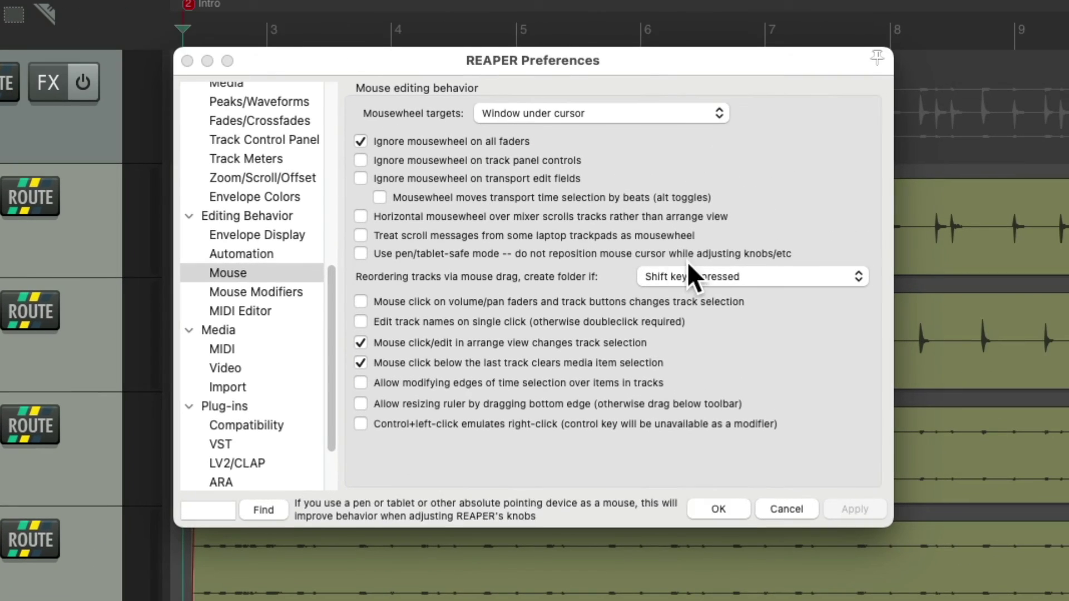
click(954, 234)
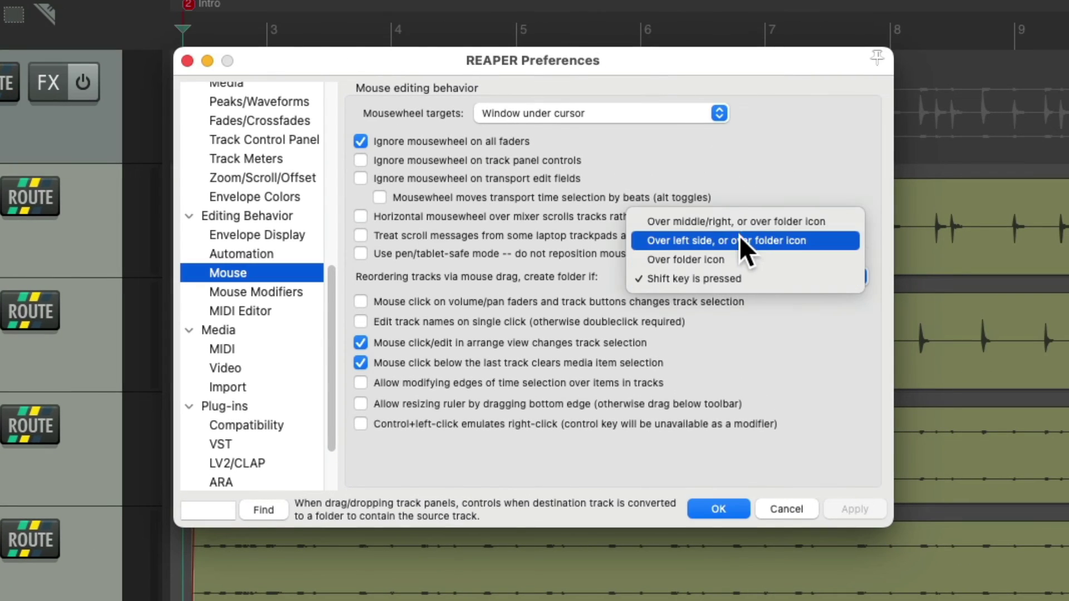